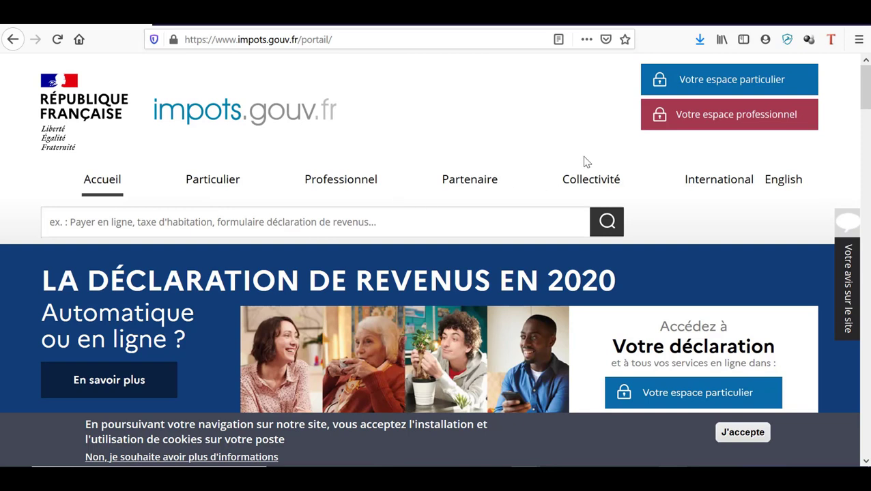
# - Open the login page of the individual tax space and expand the help on where to find the tax number
pyautogui.click(703, 88)
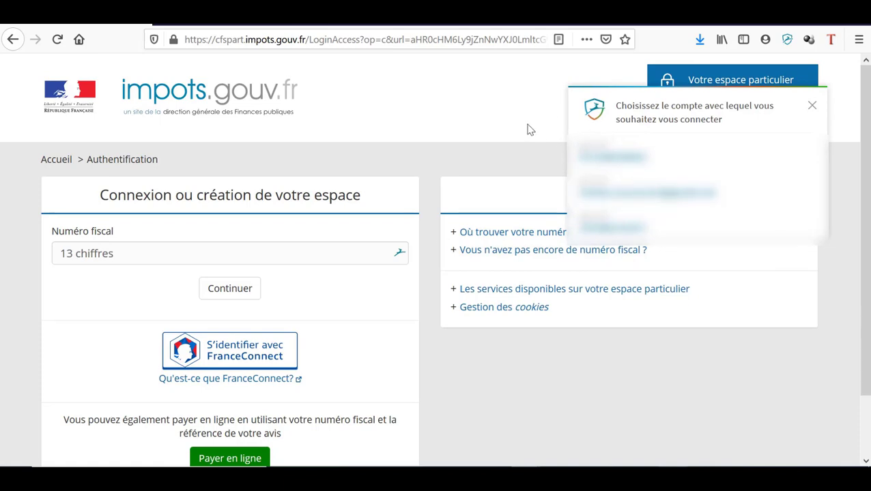
pyautogui.click(812, 105)
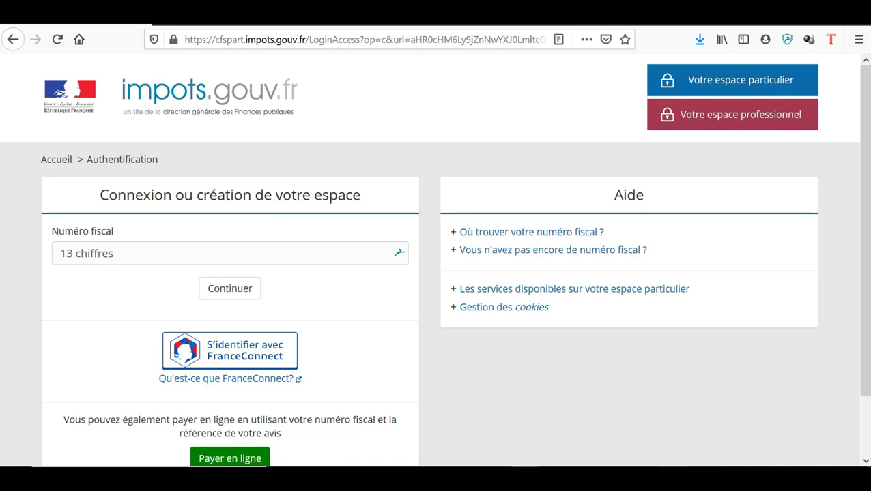
pyautogui.click(550, 235)
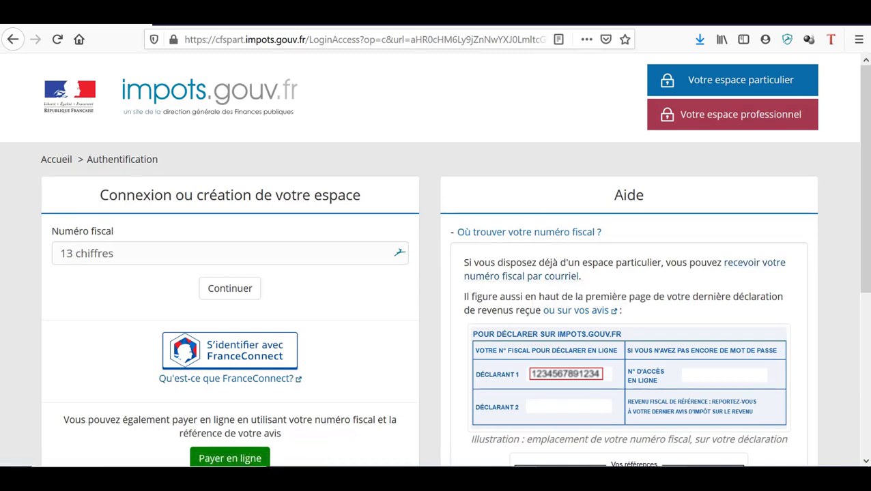
pyautogui.scroll(-3, 548, 347)
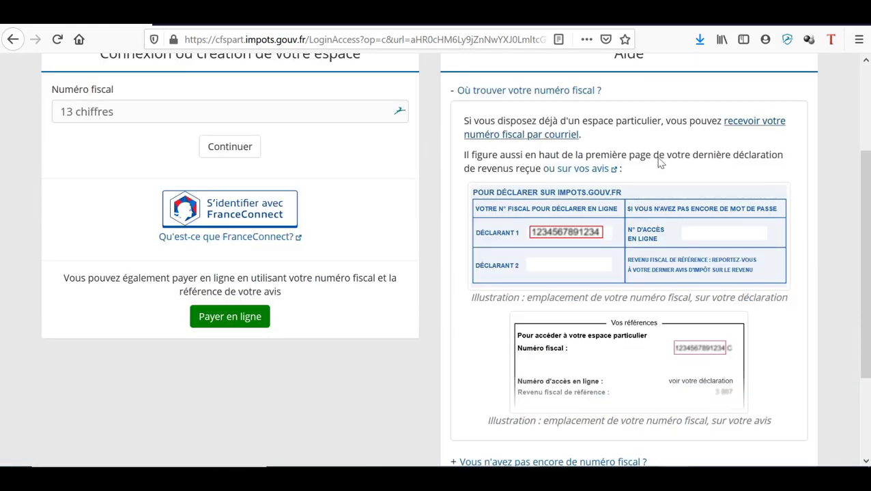
# - Try the form for receiving the tax number by e-mail: copy the captcha characters, request a different image, and close the form
pyautogui.click(758, 123)
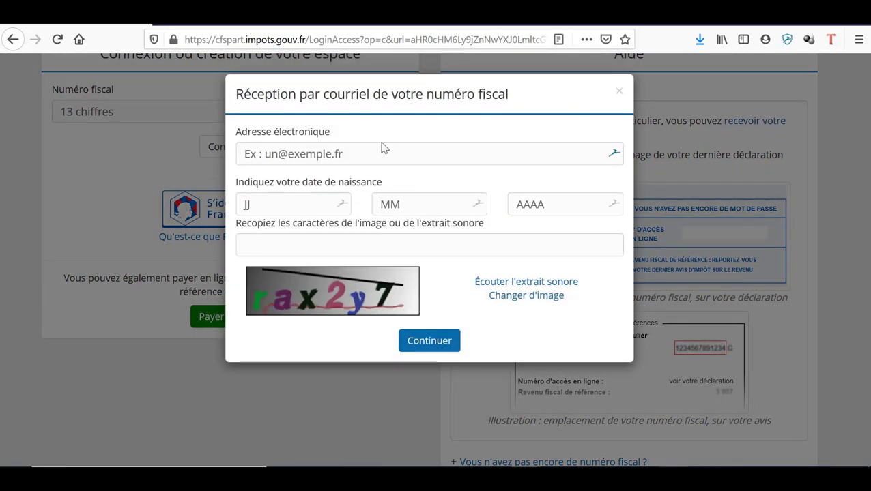
pyautogui.click(280, 154)
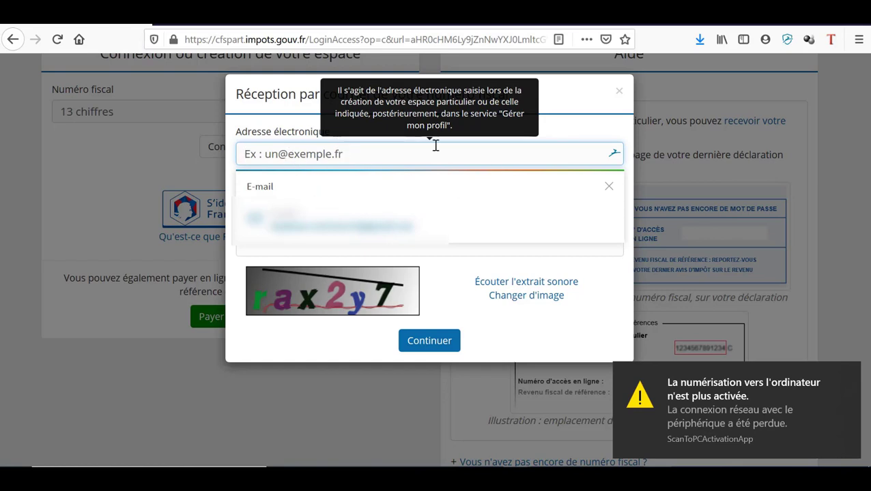
pyautogui.click(394, 155)
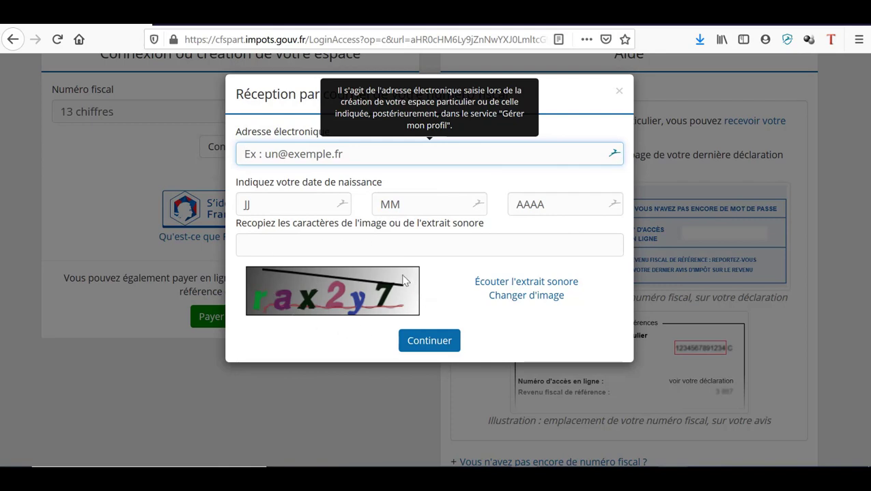
pyautogui.click(256, 245)
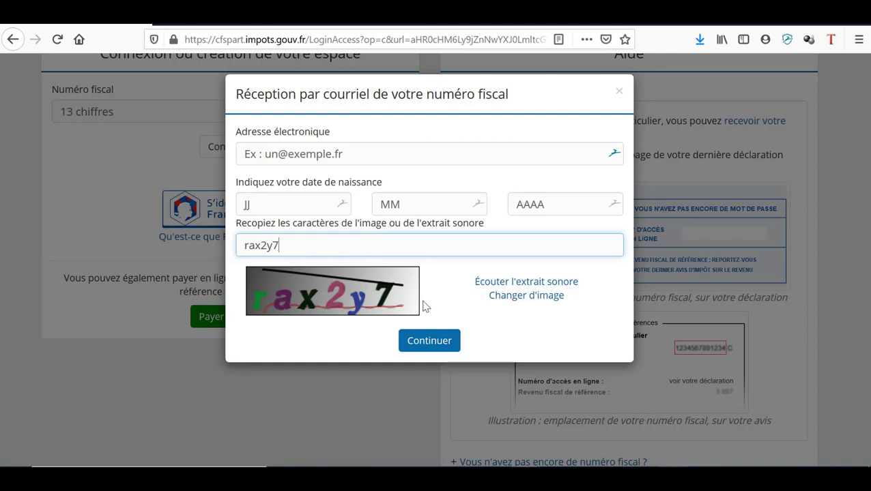
pyautogui.click(554, 298)
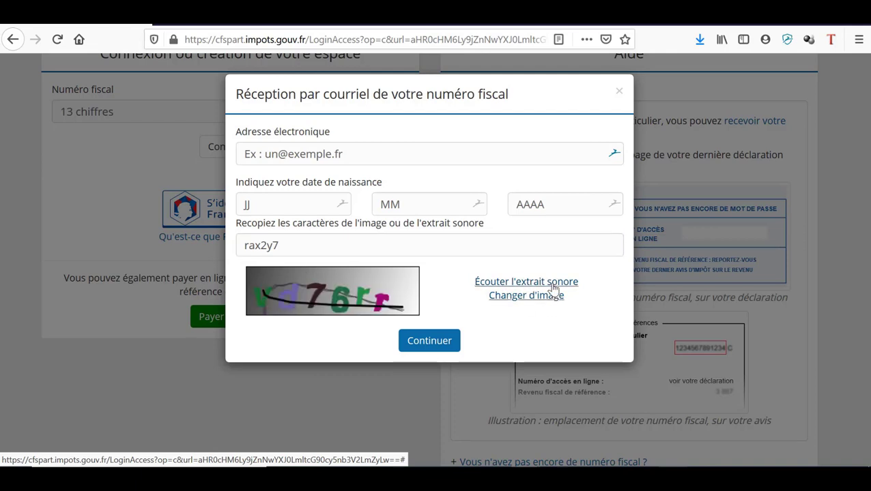
pyautogui.click(618, 91)
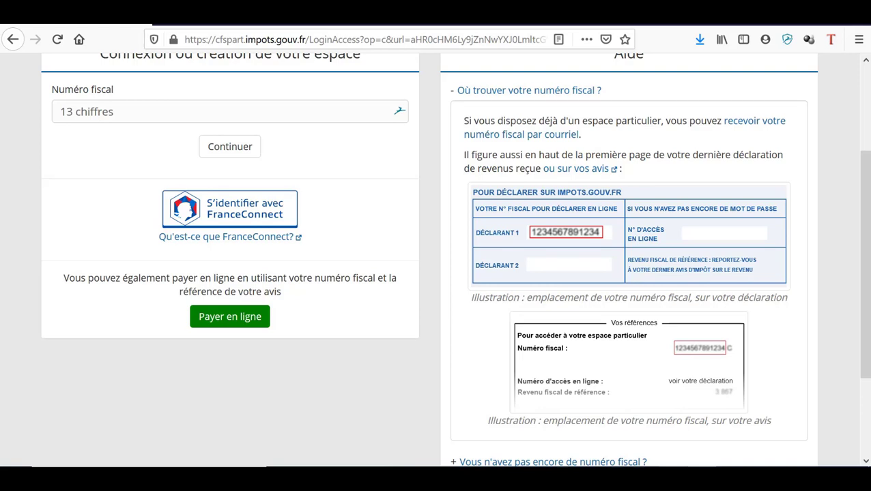
# - Identify with the saved tax number and fill in the account password
pyautogui.click(318, 113)
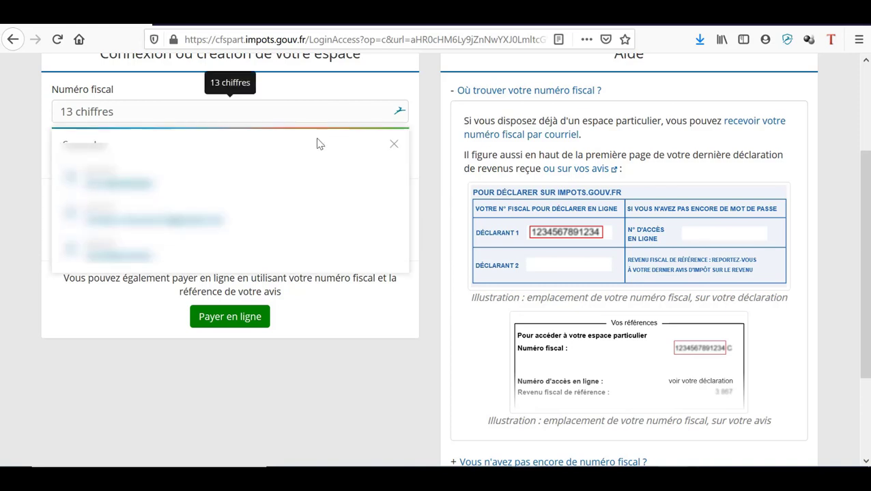
pyautogui.click(172, 188)
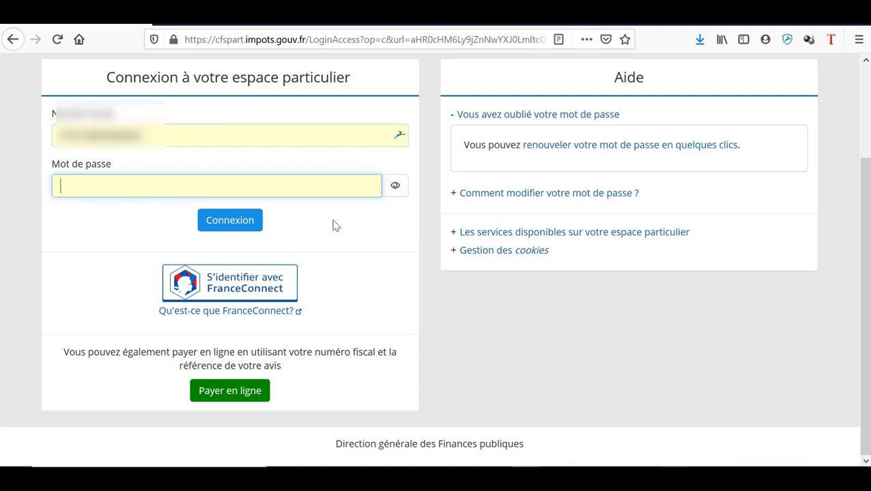
pyautogui.hotkey('ctrl', 'v')
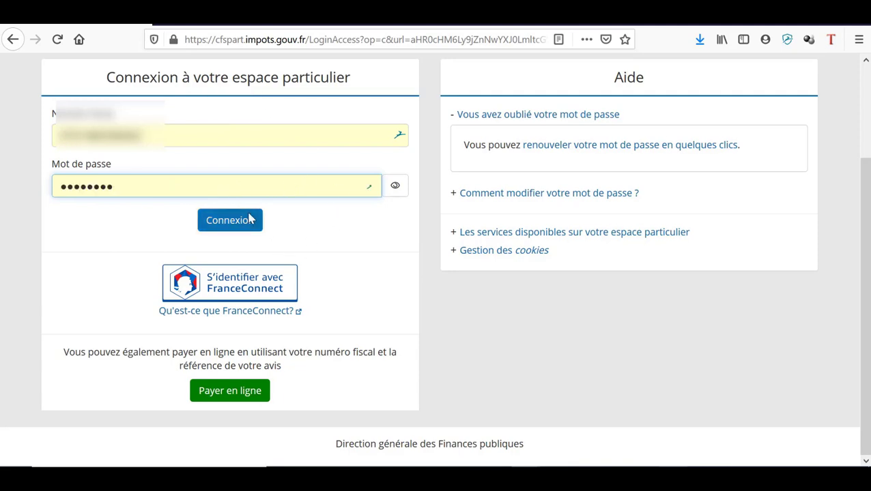
pyautogui.click(307, 240)
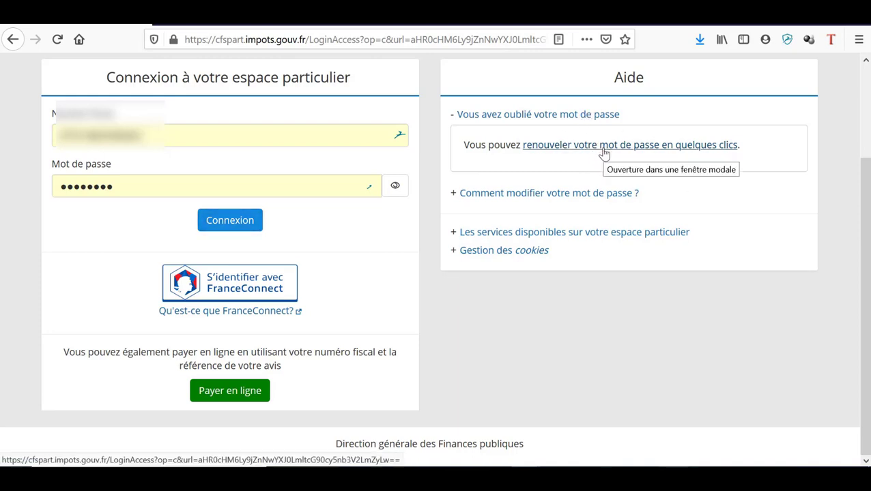
# - View the password renewal form, close it without filling it in, and log in to the individual tax space
pyautogui.click(603, 145)
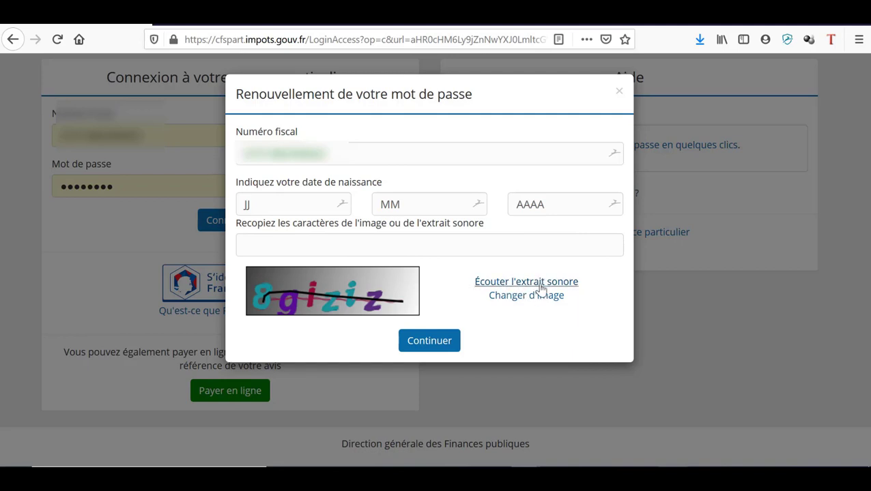
pyautogui.click(619, 91)
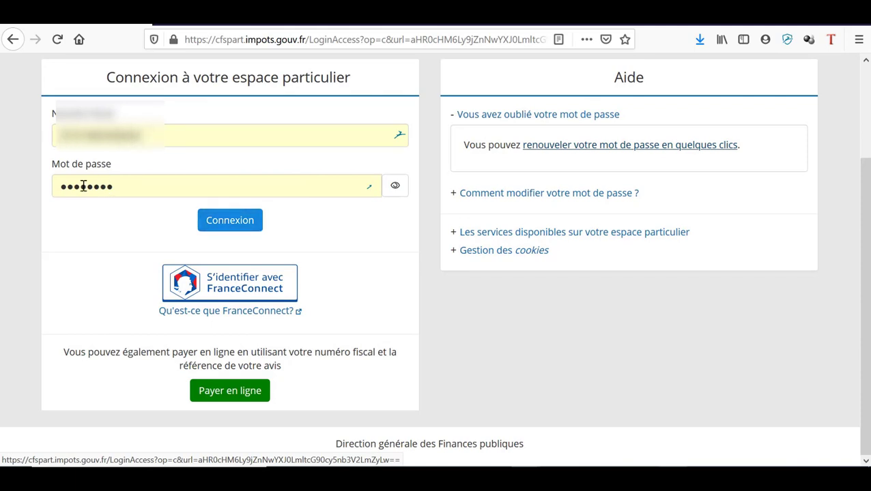
pyautogui.click(234, 226)
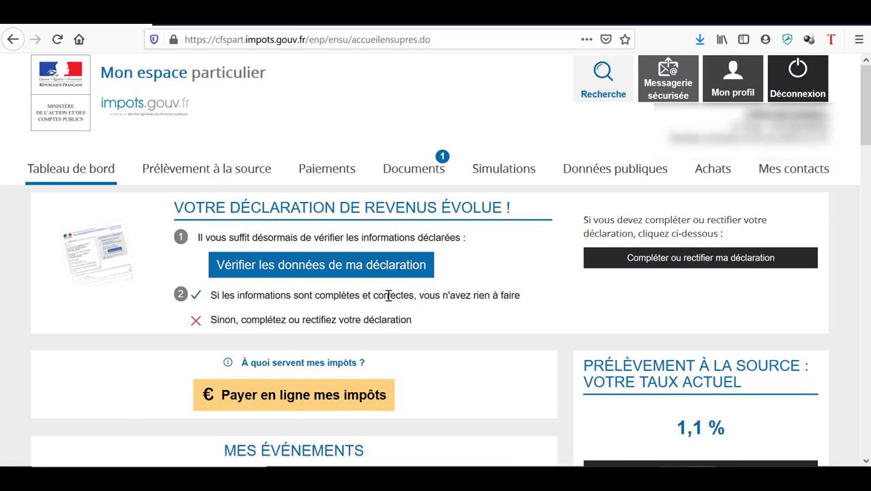
# - Review the dashboard instructions on completing or correcting the income declaration and open the Documents page
pyautogui.moveTo(530, 301); pyautogui.dragTo(420, 298)
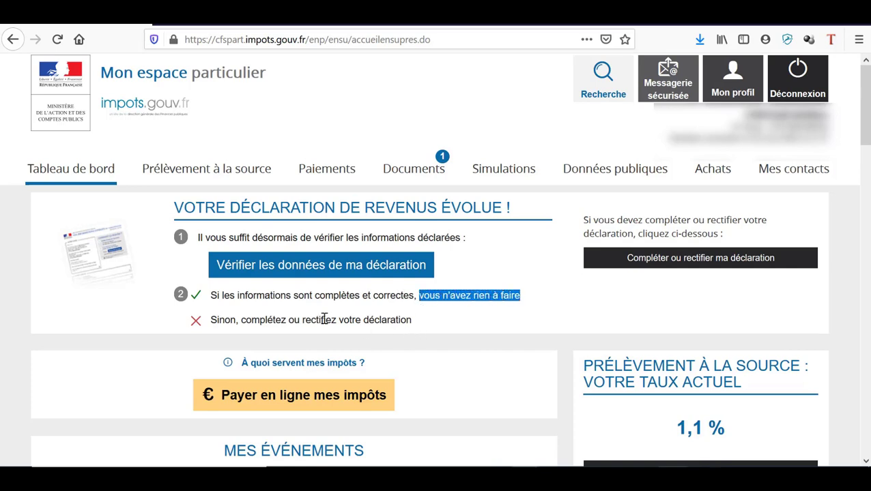
pyautogui.moveTo(244, 320); pyautogui.dragTo(412, 323)
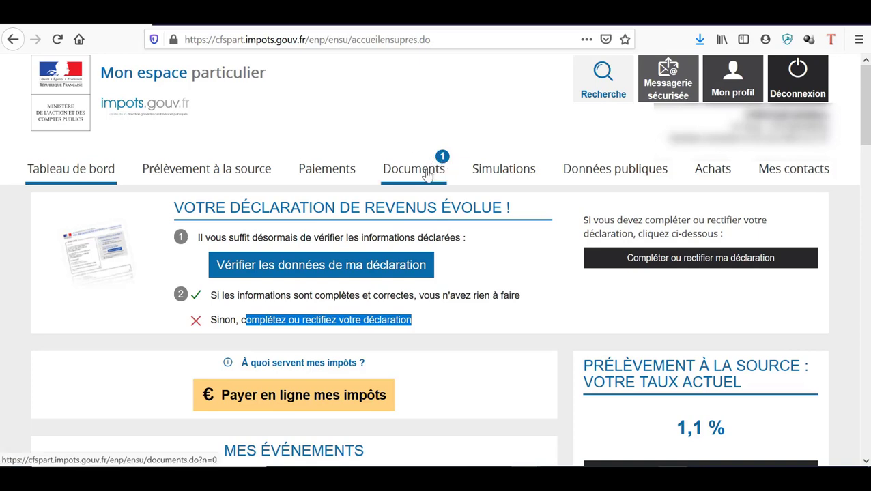
pyautogui.scroll(-1, 430, 249)
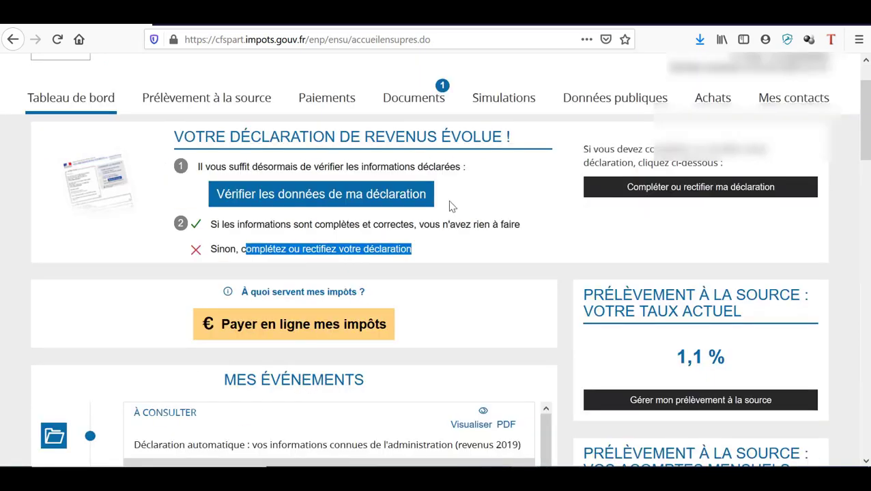
pyautogui.click(414, 99)
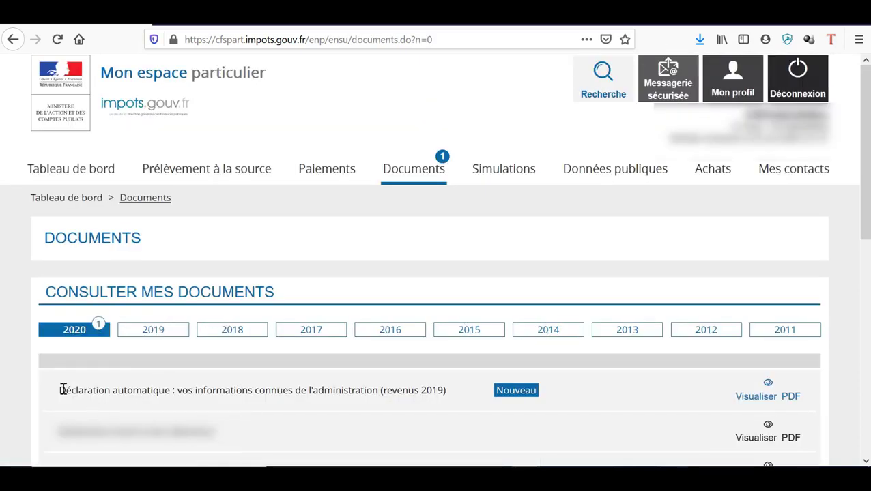
# - Open the PDF of the 2020 document "Déclaration automatique : vos informations connues de l'administration (revenus 2019)"
pyautogui.click(498, 393)
pyautogui.moveTo(60, 391); pyautogui.dragTo(239, 392)
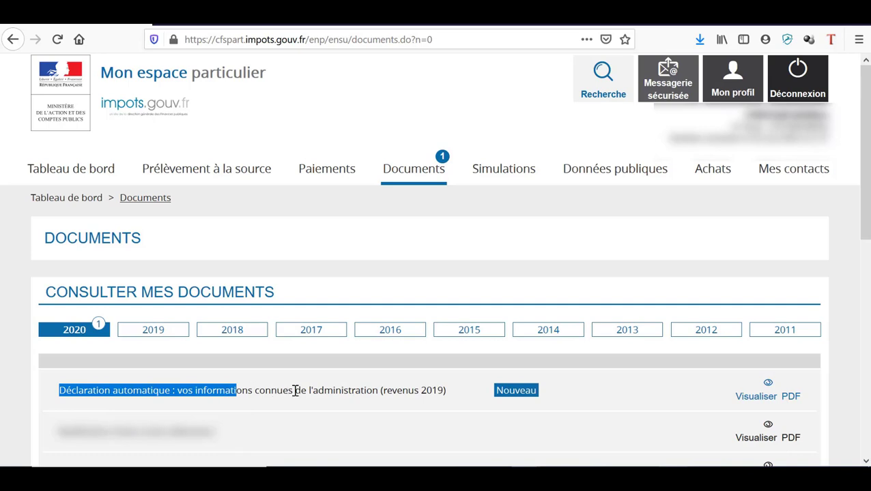
pyautogui.moveTo(447, 393); pyautogui.dragTo(352, 390)
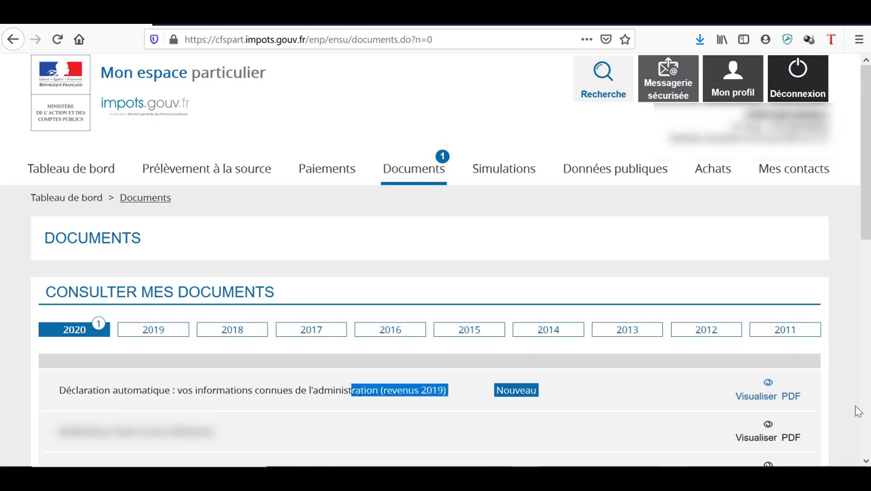
pyautogui.click(767, 398)
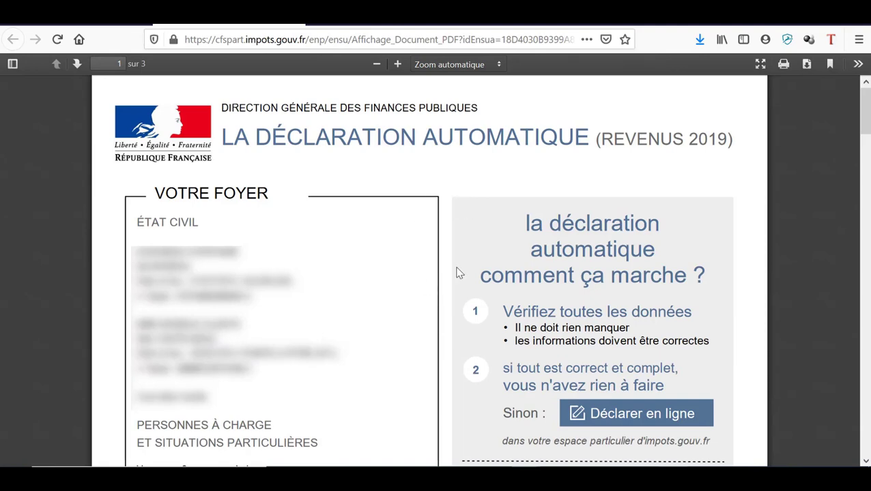
# - Examine the automatic declaration for household, address, bank details, income and charges, estimated tax, new withholding rate, and the closing instructions
pyautogui.scroll(-5, 457, 273)
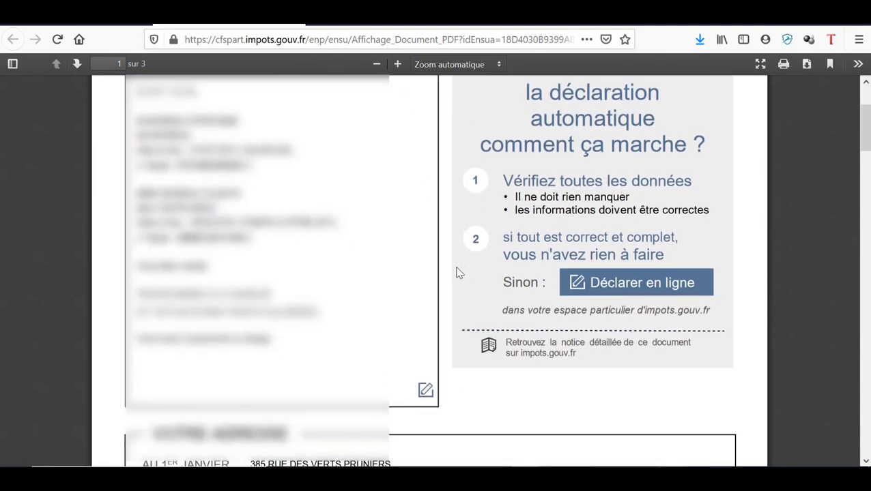
pyautogui.scroll(-2, 459, 272)
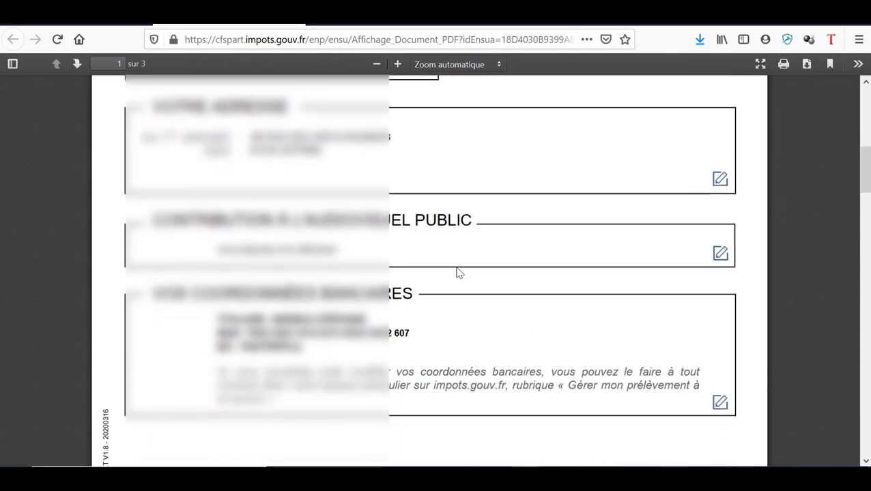
pyautogui.scroll(-10, 459, 272)
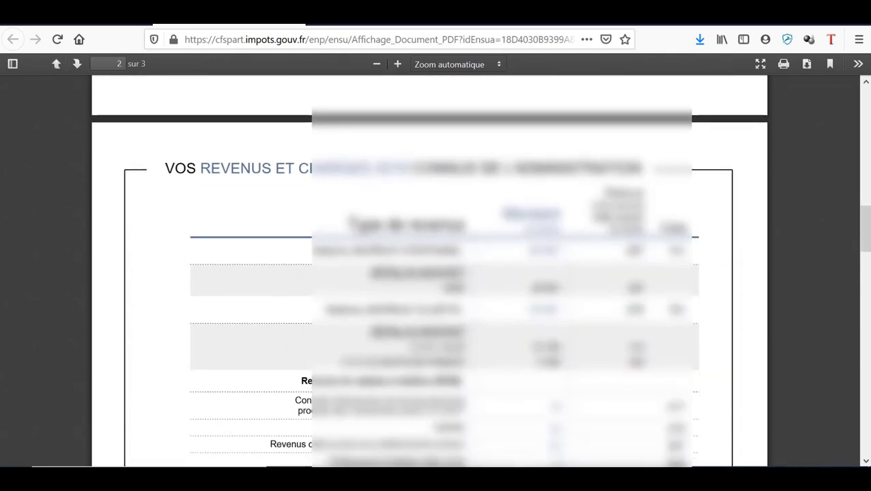
pyautogui.scroll(-1, 458, 272)
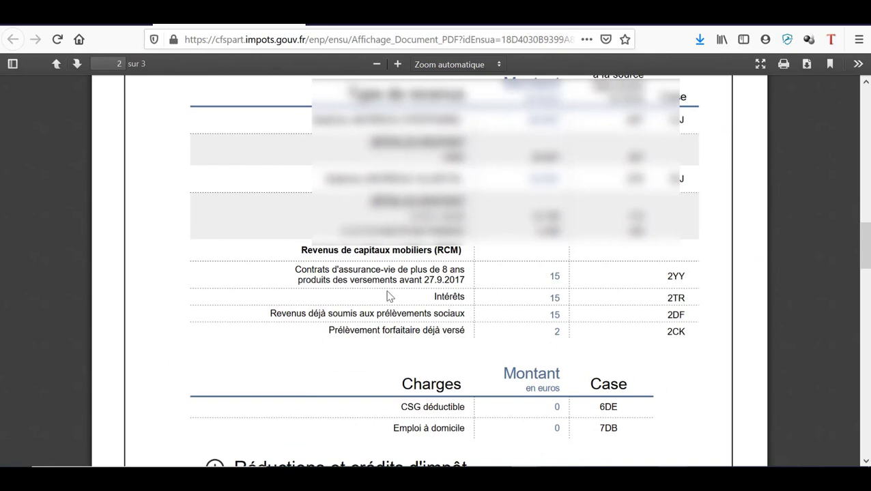
pyautogui.scroll(-5, 478, 313)
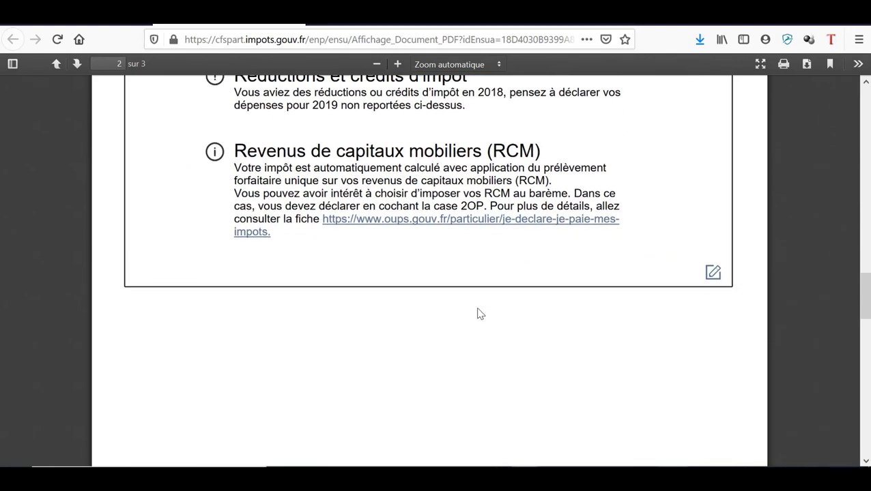
pyautogui.scroll(-6, 477, 313)
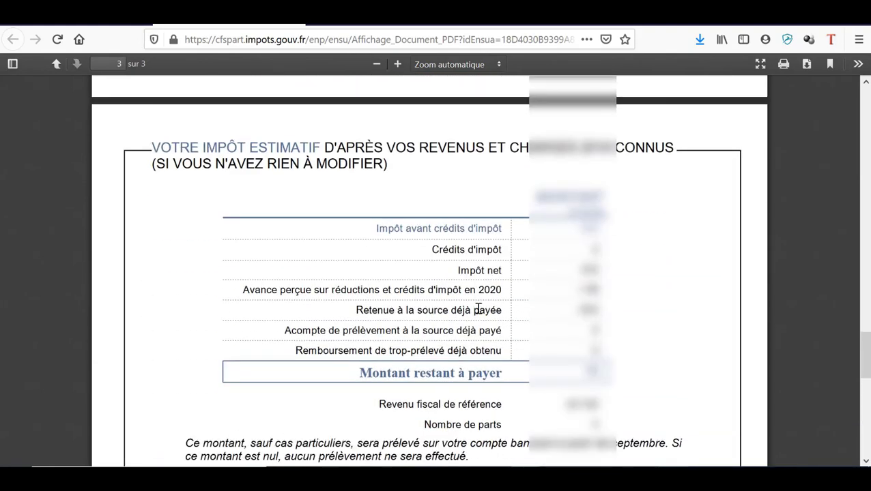
pyautogui.scroll(-2, 478, 308)
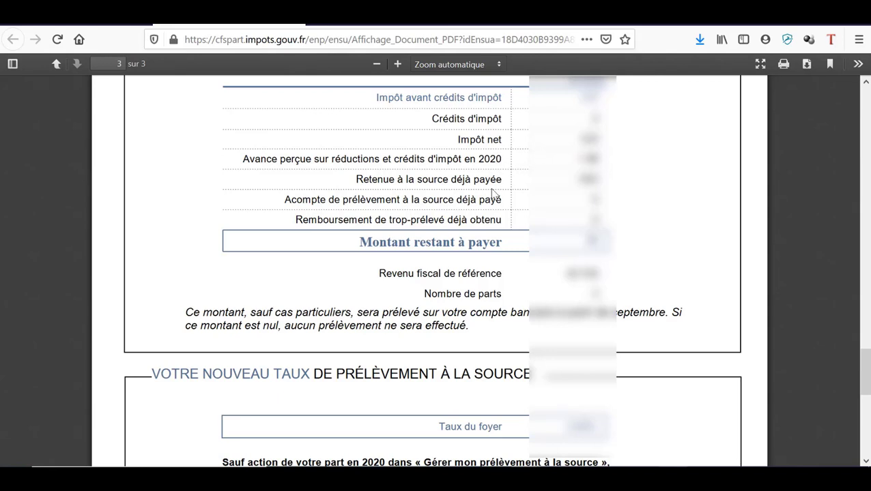
pyautogui.scroll(-2, 484, 252)
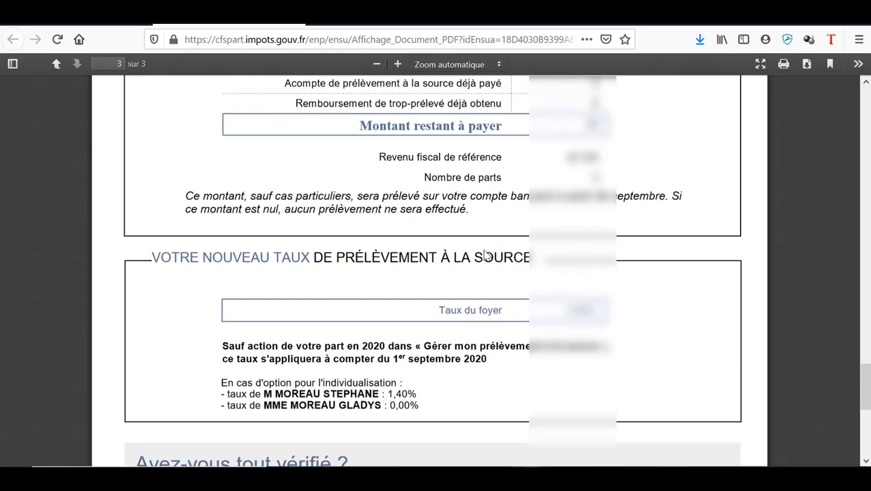
pyautogui.scroll(2, 484, 252)
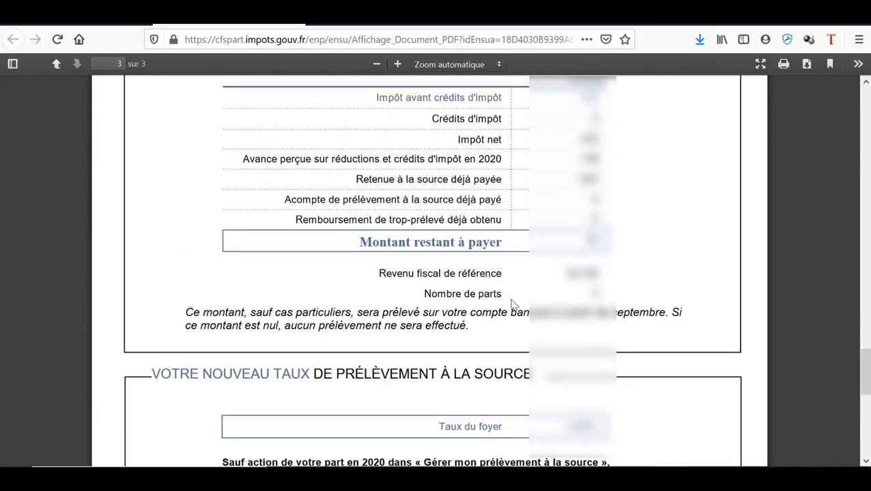
pyautogui.scroll(-3, 513, 303)
pyautogui.scroll(-3, 513, 305)
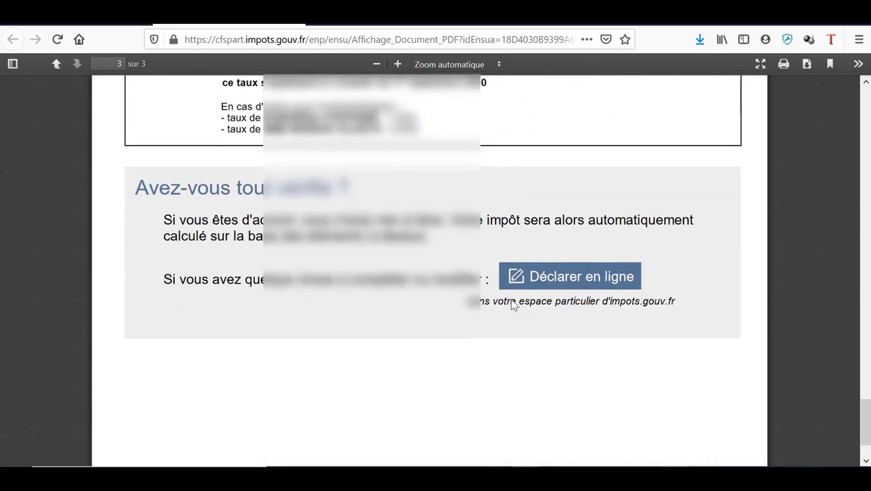
pyautogui.scroll(-2, 512, 303)
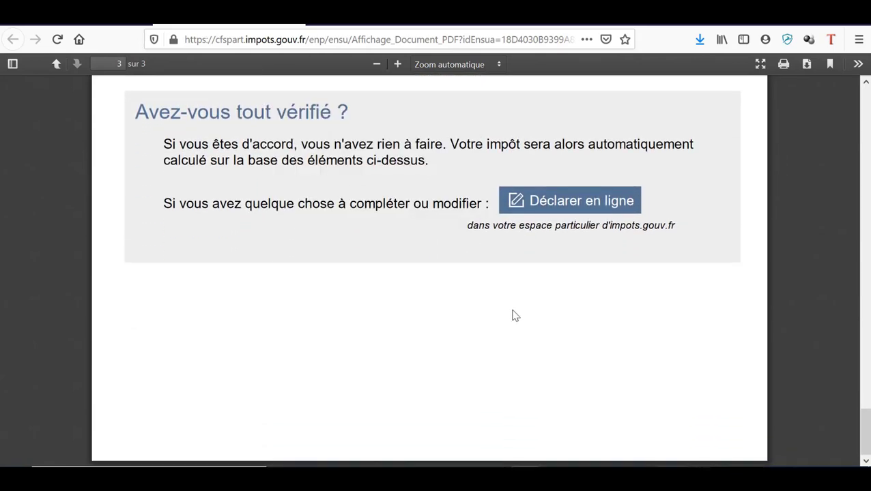
# - Go back through the automatic declaration to recheck the estimated tax and the 2019 income and charges table
pyautogui.scroll(9, 514, 315)
pyautogui.scroll(1, 513, 314)
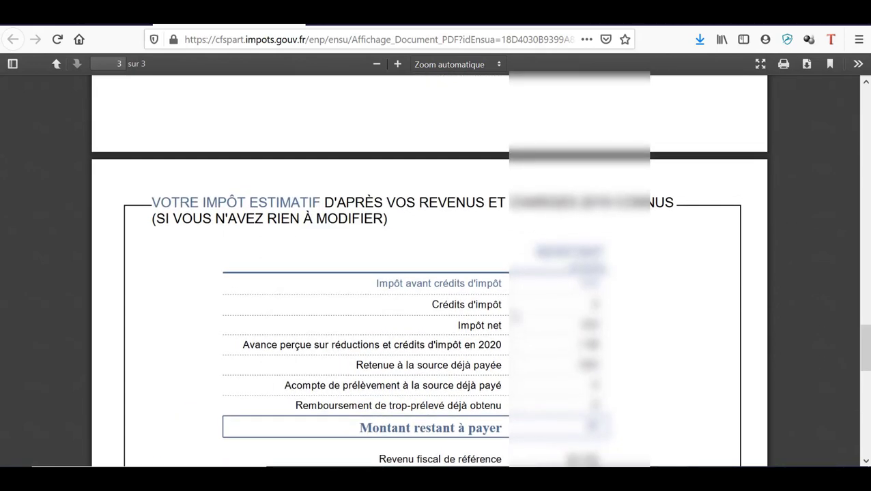
pyautogui.scroll(11, 514, 315)
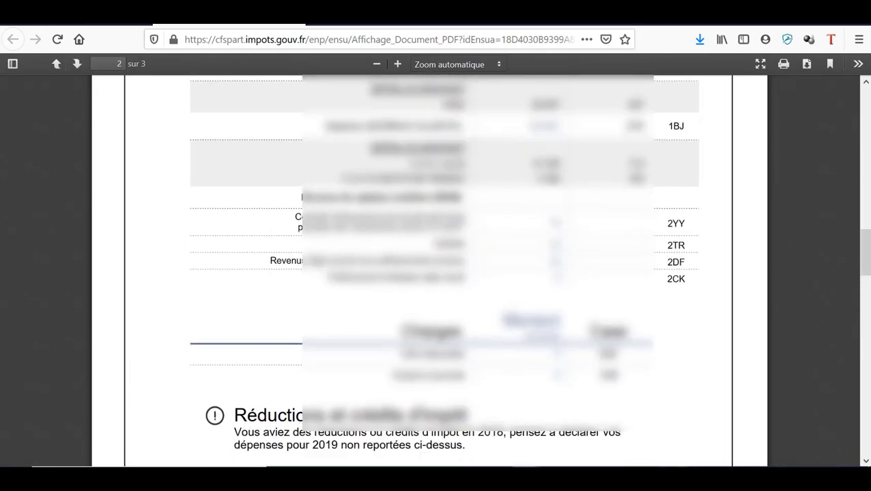
pyautogui.scroll(2, 514, 316)
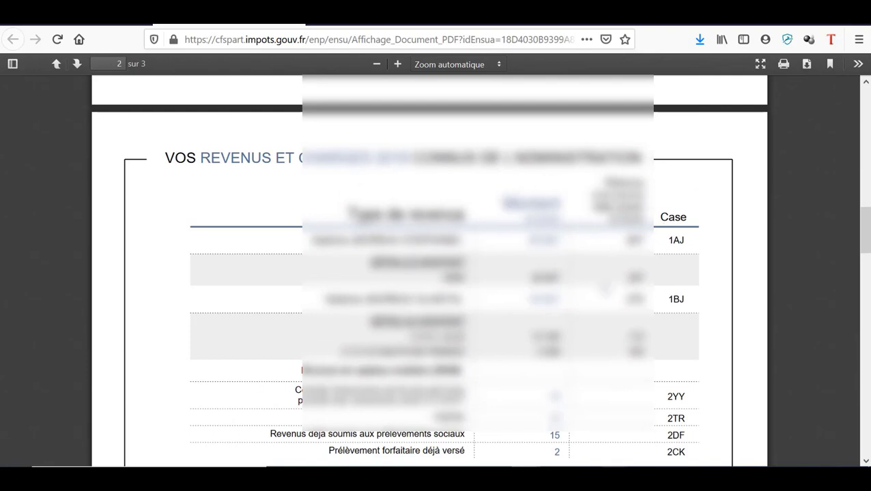
pyautogui.scroll(-1, 604, 289)
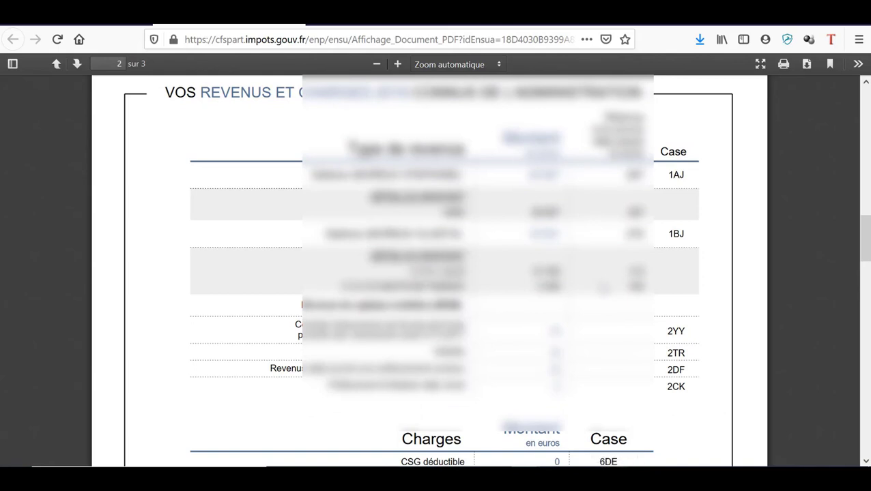
pyautogui.scroll(15, 383, 381)
# - Review the declaration's household, address, audiovisual contribution, bank details, income, estimated tax and new withholding rate sections once more
pyautogui.scroll(-1, 383, 381)
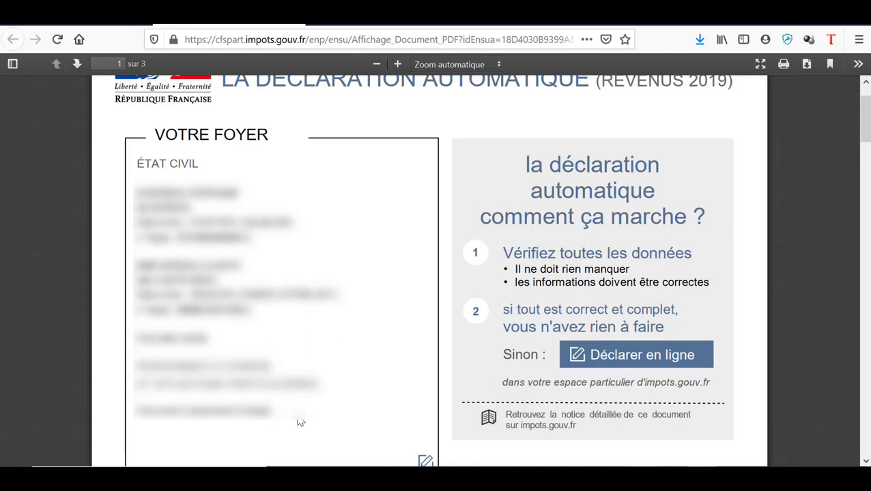
pyautogui.scroll(-5, 287, 116)
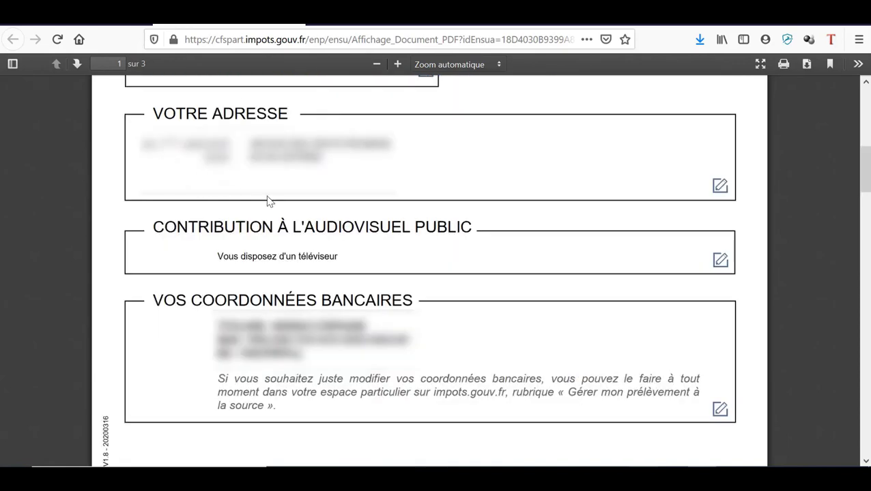
pyautogui.scroll(-5, 458, 144)
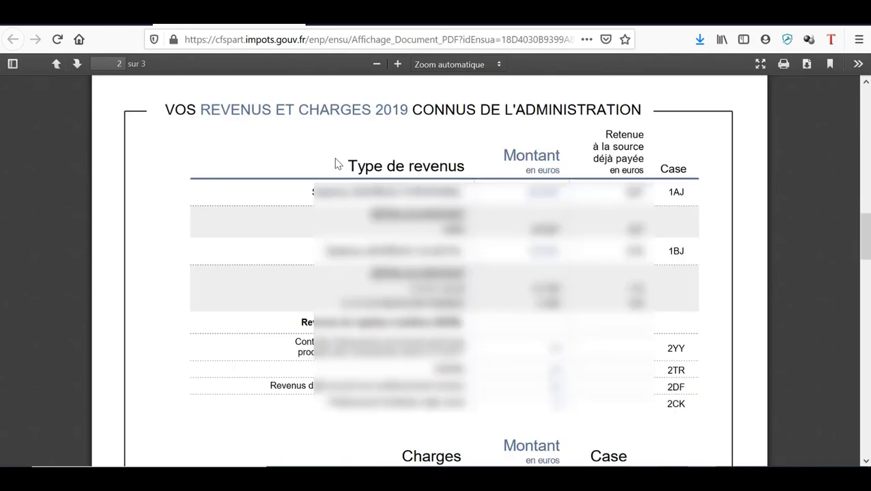
pyautogui.moveTo(525, 202); pyautogui.dragTo(535, 191)
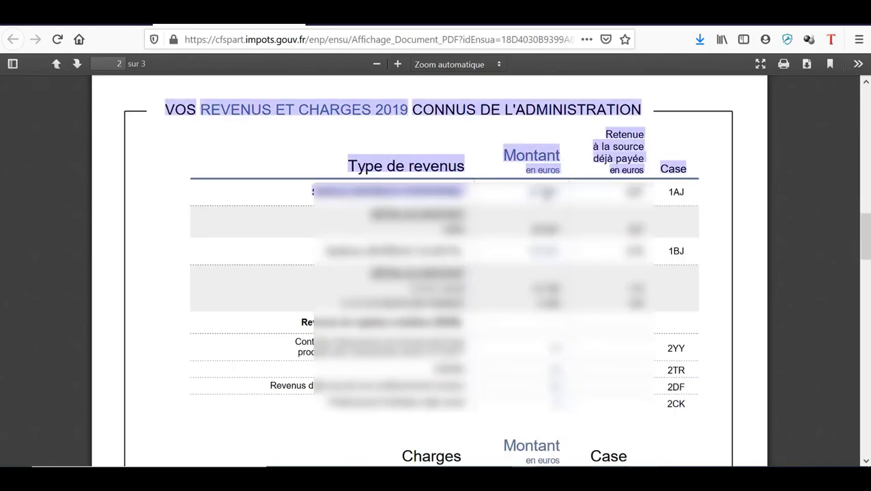
pyautogui.click(566, 203)
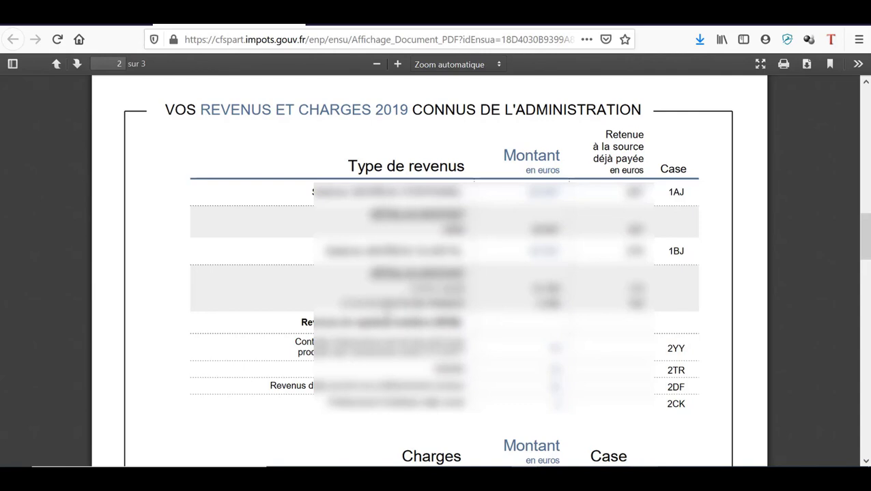
pyautogui.press('Right')
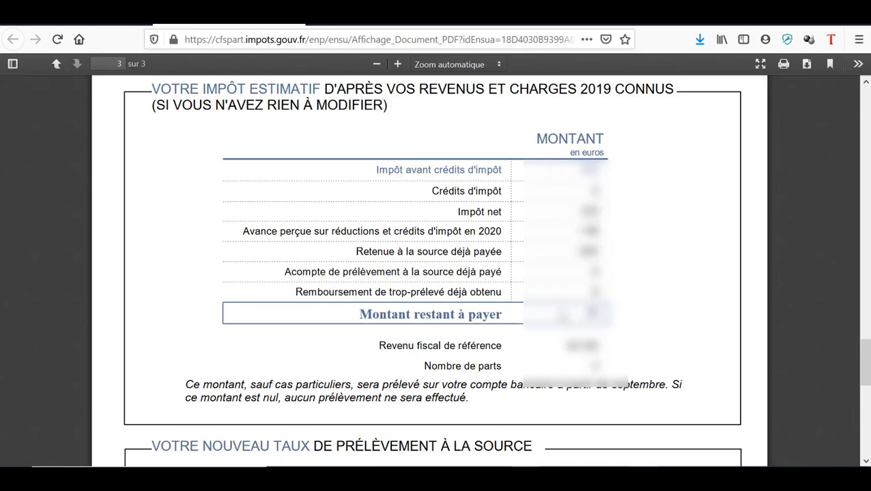
pyautogui.scroll(-5, 412, 175)
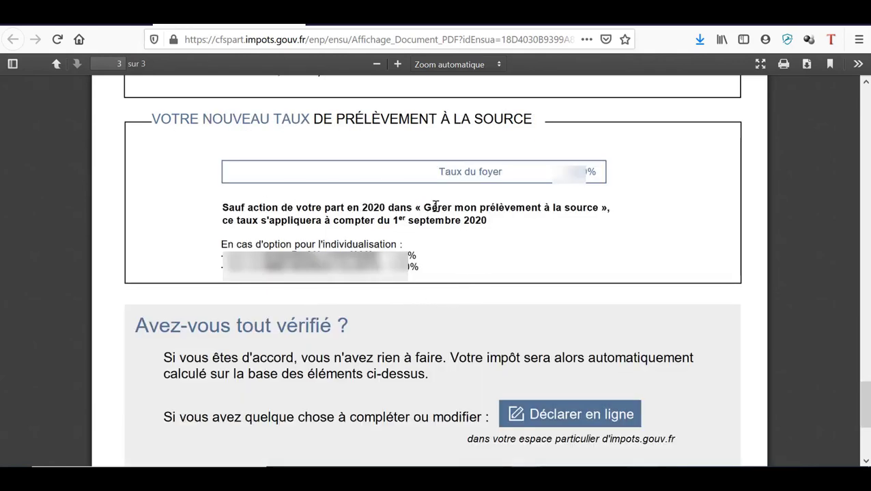
pyautogui.scroll(-3, 402, 294)
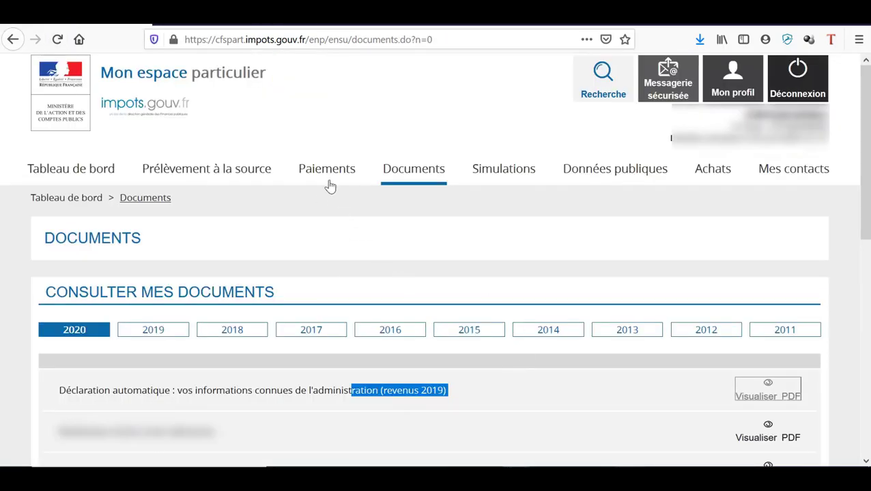
# - Reopen the automatic declaration from the dashboard and start the online income declaration from it
pyautogui.click(77, 174)
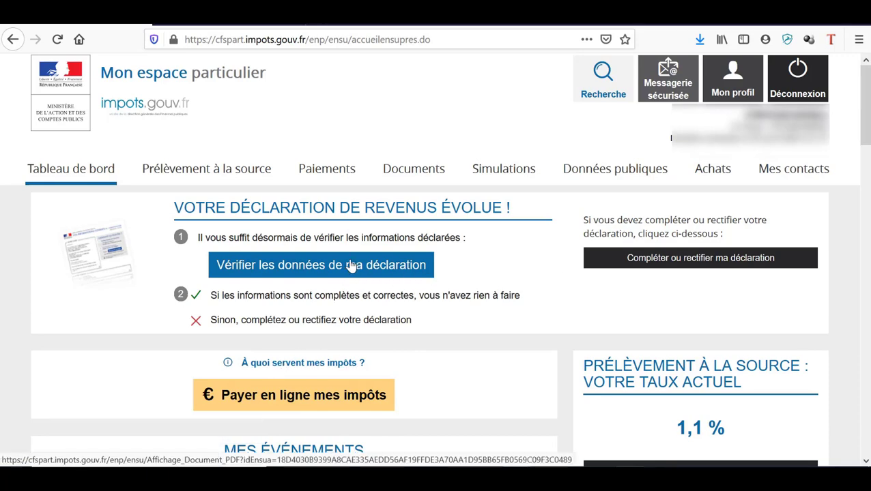
pyautogui.click(350, 266)
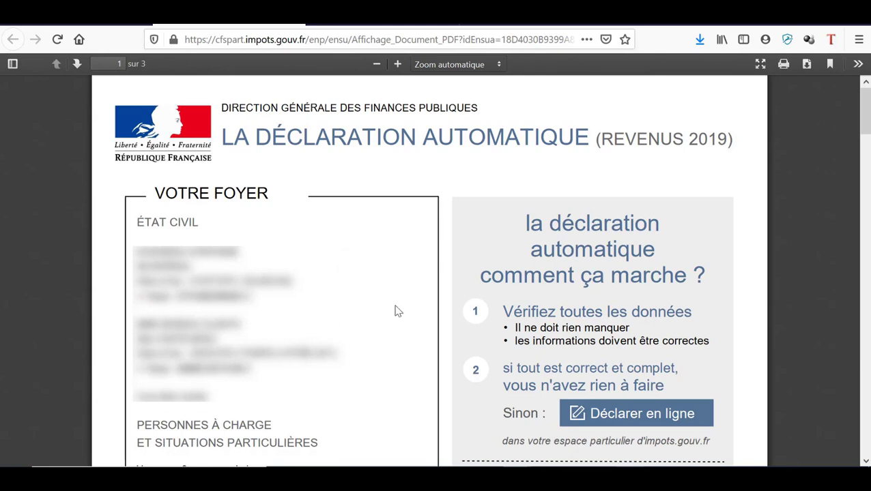
pyautogui.click(627, 425)
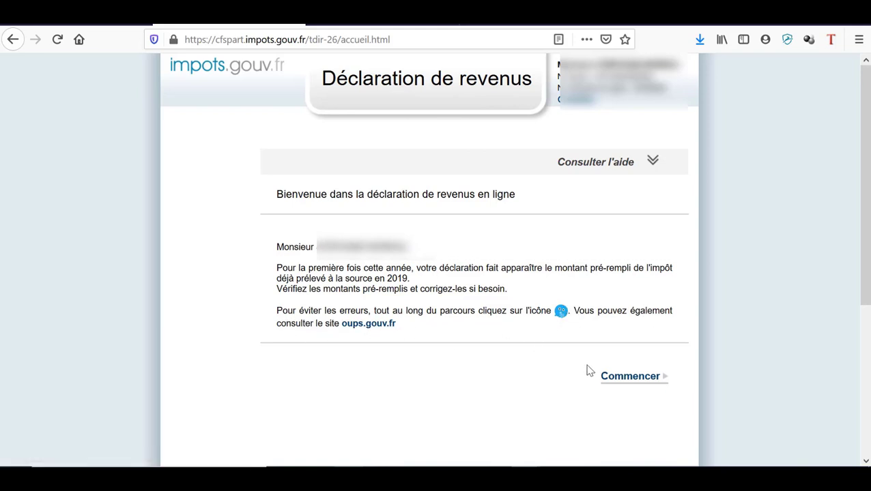
pyautogui.click(628, 382)
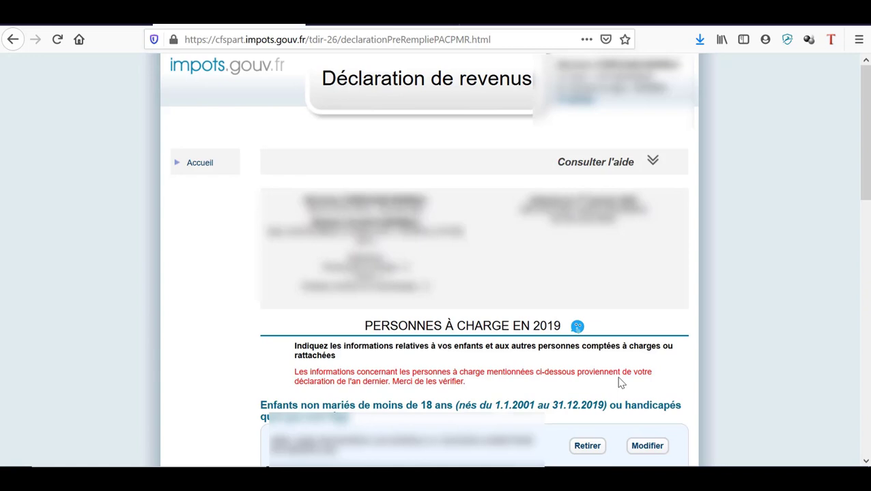
# - Review the 2019 dependants and attached adult children, and continue to the pre-filled declaration
pyautogui.scroll(-2, 620, 384)
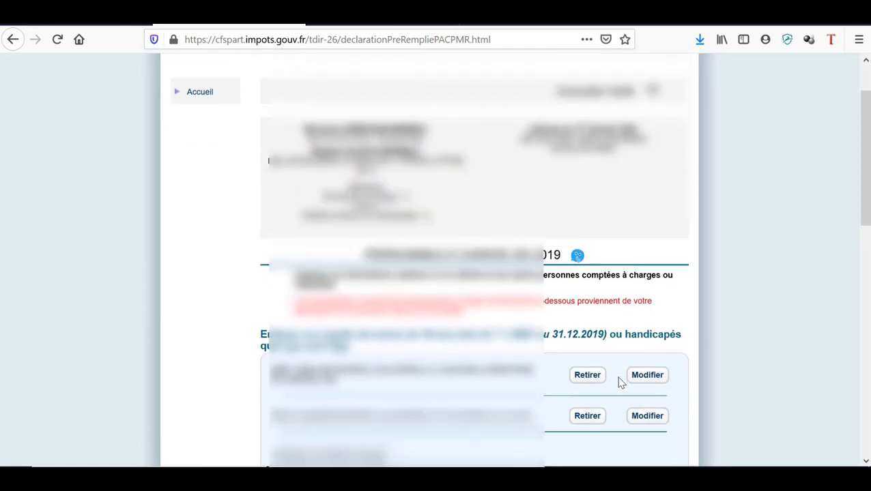
pyautogui.scroll(-4, 621, 383)
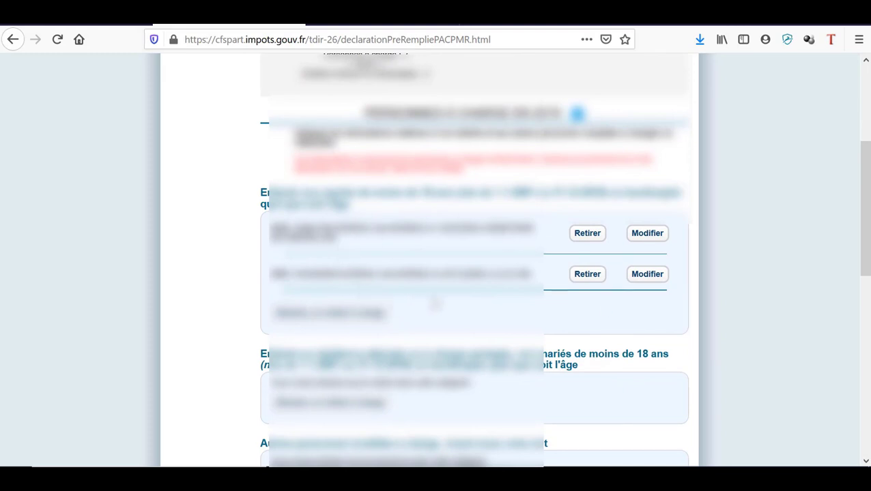
pyautogui.scroll(-14, 436, 303)
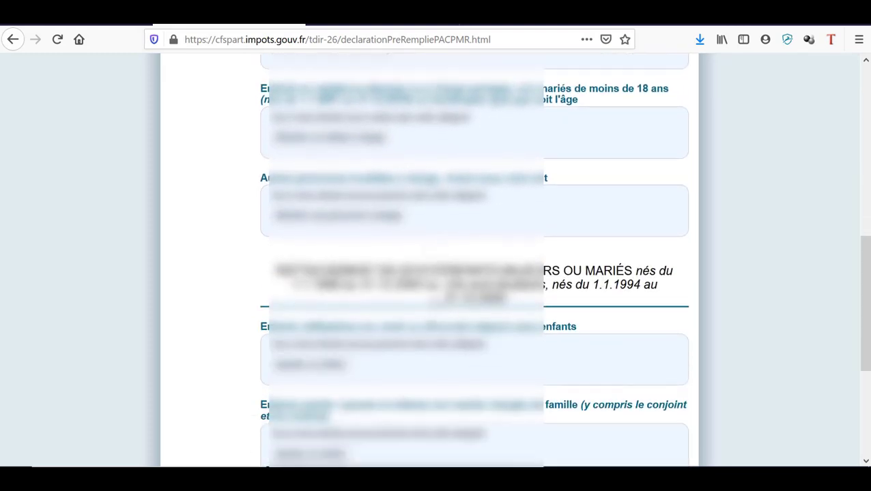
pyautogui.scroll(-1, 436, 302)
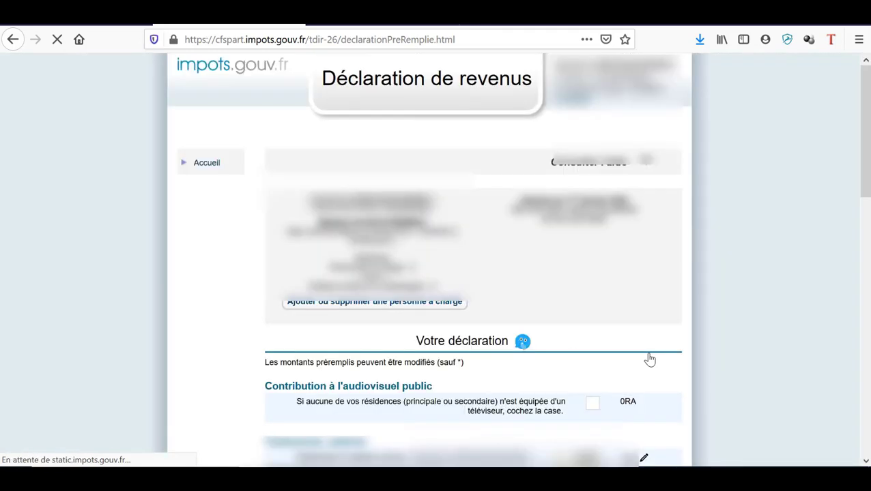
# - Dismiss the notice about correcting pre-filled amounts, and view the actual-expenses (1AK) form without entering anything
pyautogui.moveTo(531, 350)
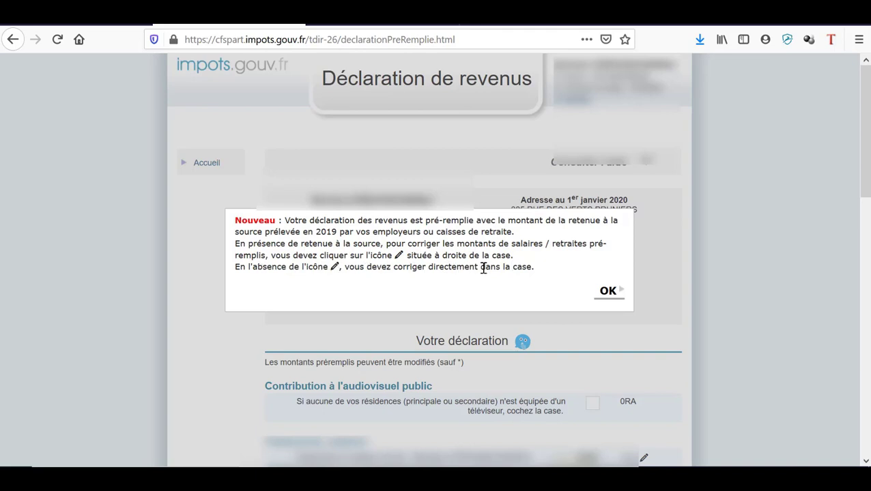
pyautogui.click(609, 293)
pyautogui.scroll(-5, 593, 304)
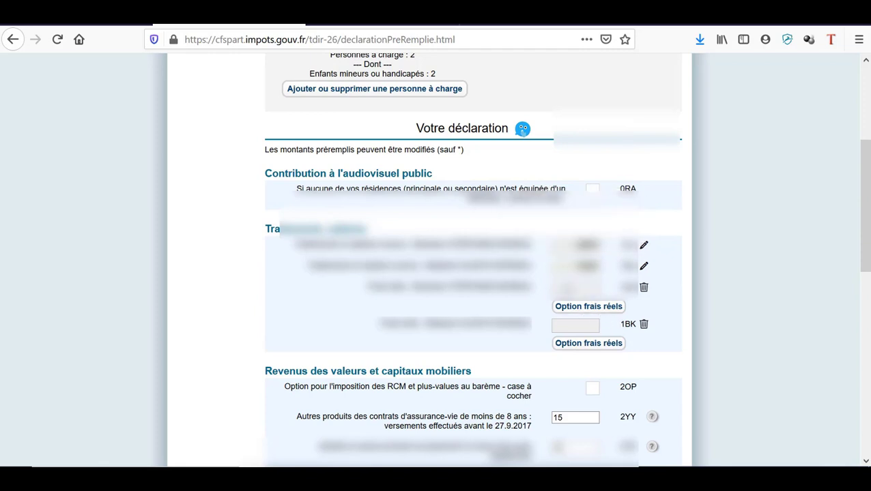
pyautogui.click(581, 314)
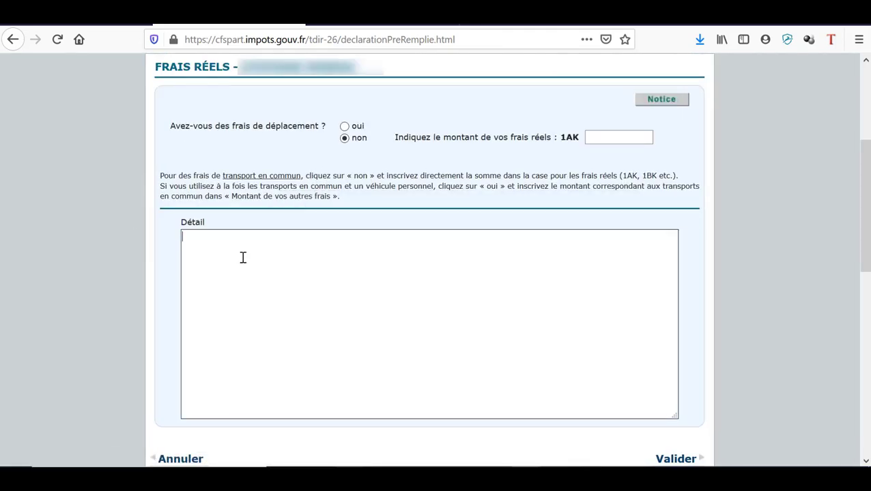
pyautogui.click(195, 247)
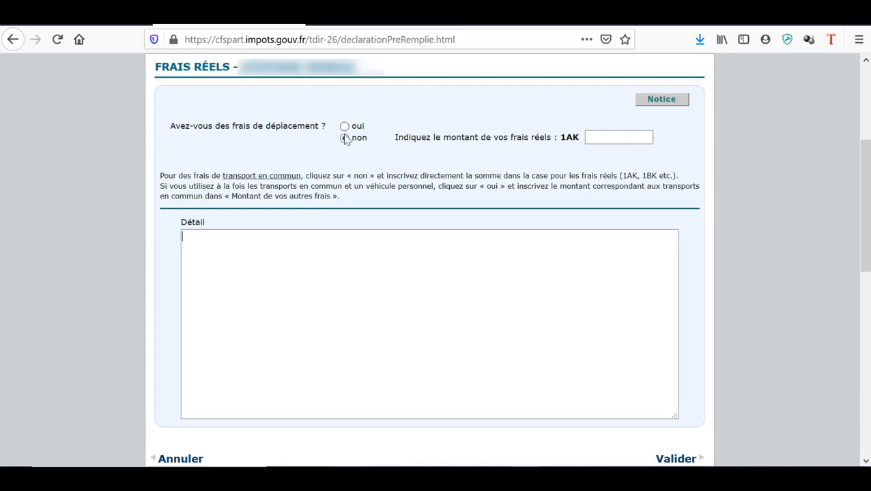
pyautogui.click(13, 39)
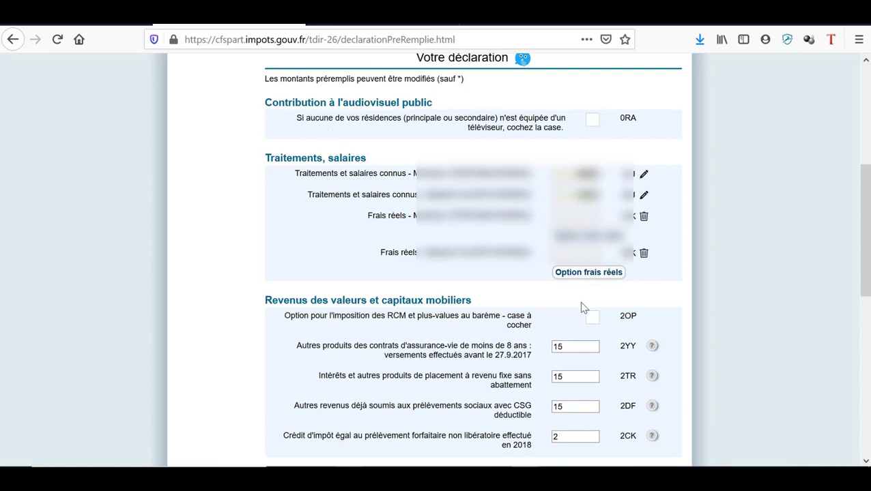
# - Check the remaining pre-filled sections, try to continue, and close the reminder about boxes 7EA and following
pyautogui.scroll(-6, 582, 307)
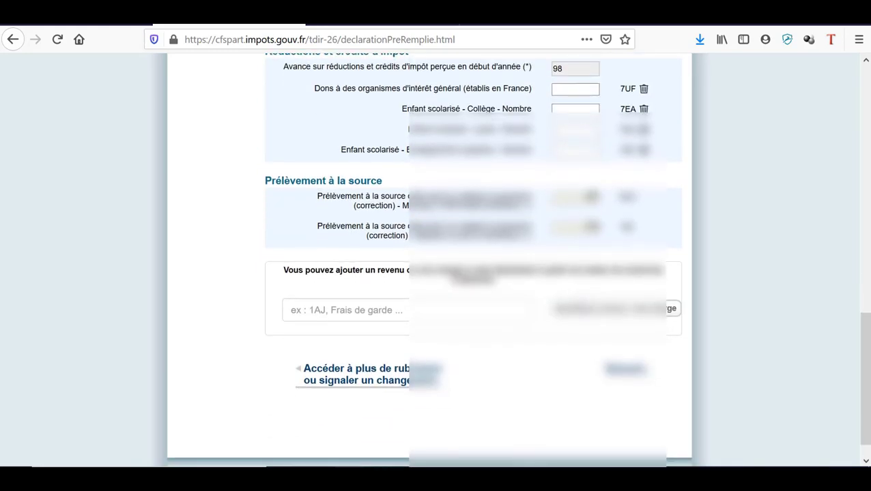
pyautogui.click(623, 372)
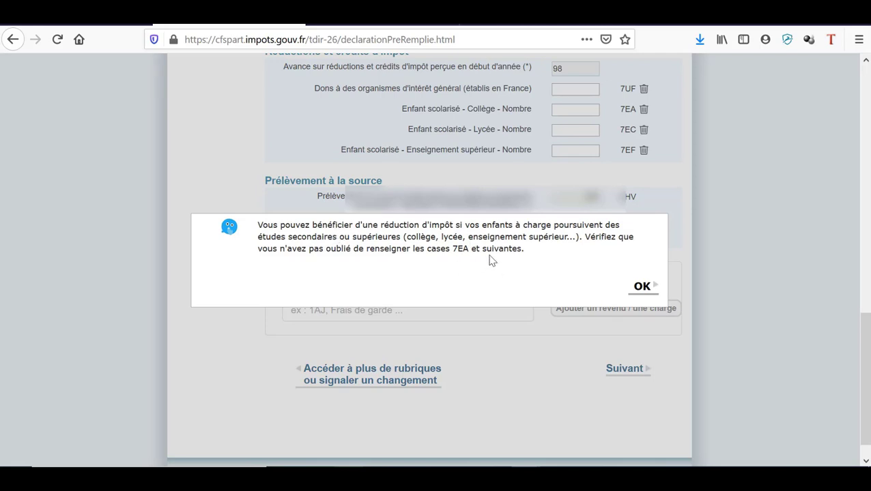
pyautogui.moveTo(523, 252); pyautogui.dragTo(415, 251)
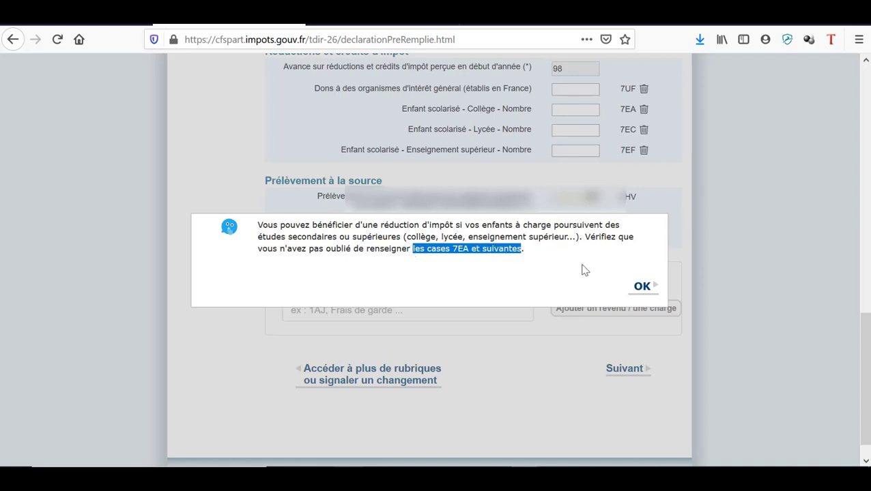
pyautogui.click(643, 286)
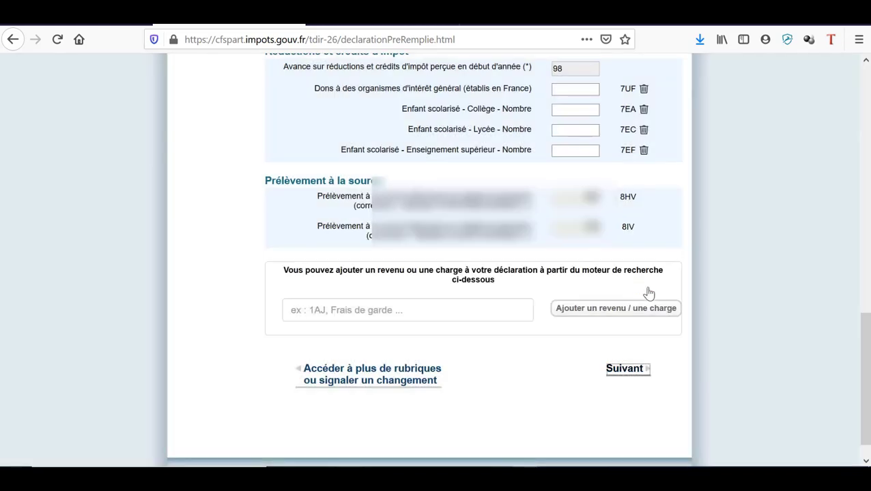
# - Enter 1 for "Enfant scolarisé - Collège - Nombre" (7EA) and continue to the declaration summary
pyautogui.click(575, 110)
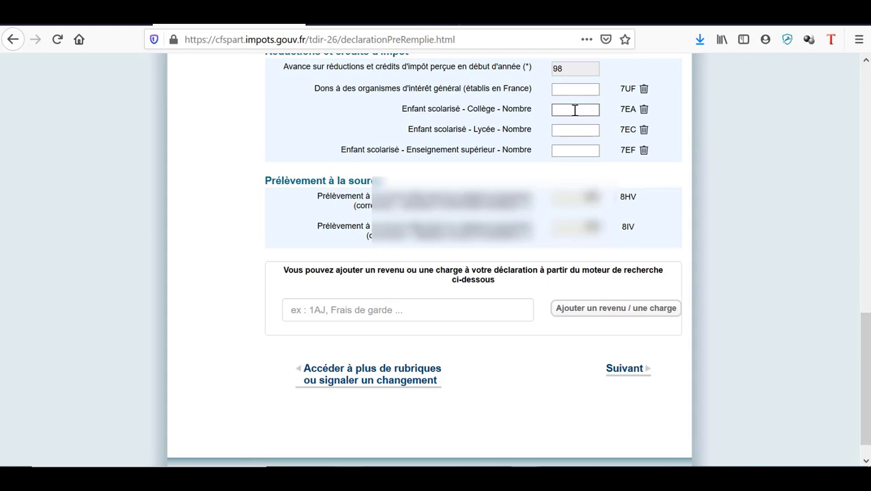
pyautogui.write('1')
pyautogui.click(626, 372)
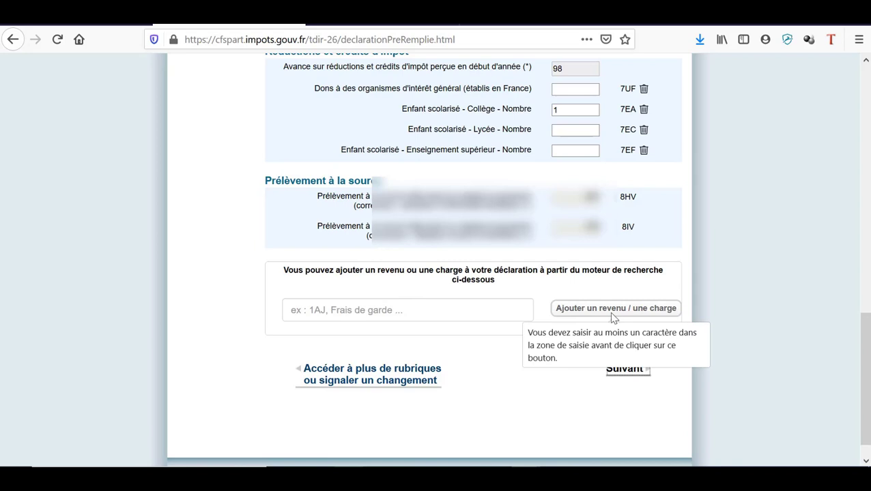
pyautogui.click(629, 381)
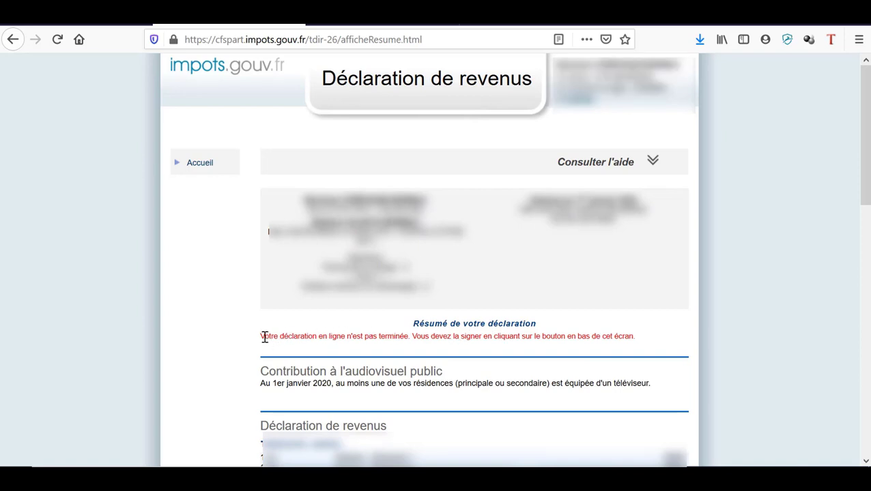
# - Review the declaration summary and its signing instruction, dismissing the system notification about scanning
pyautogui.moveTo(264, 337); pyautogui.dragTo(647, 340)
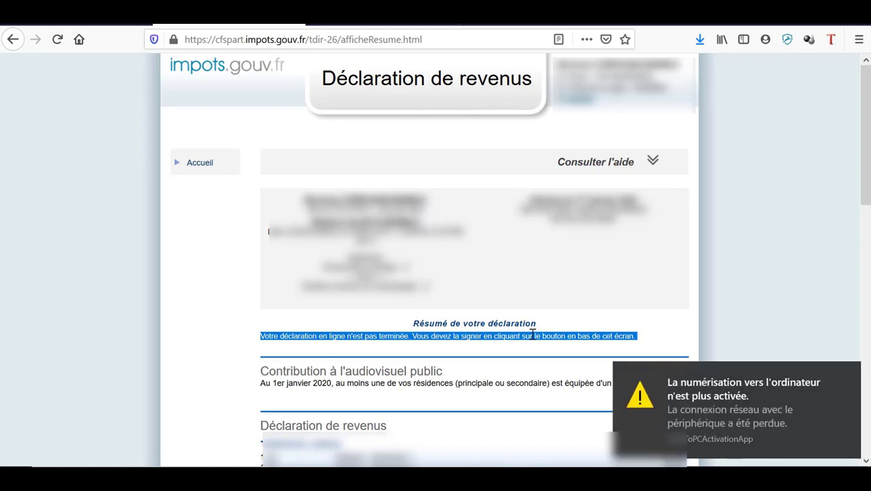
pyautogui.click(847, 374)
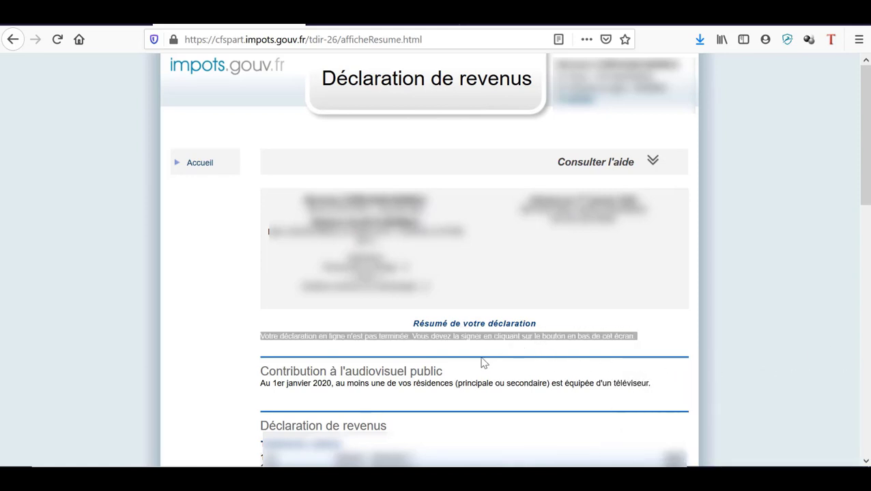
pyautogui.scroll(-10, 482, 363)
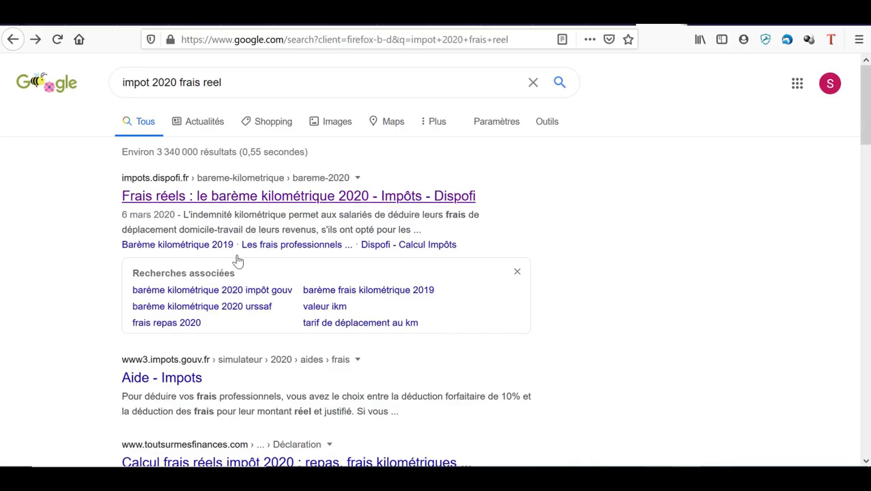
# - Open the Dispofi result on the "barème kilométrique 2020" and examine the mileage rate table by fiscal horsepower and distance
pyautogui.click(184, 185)
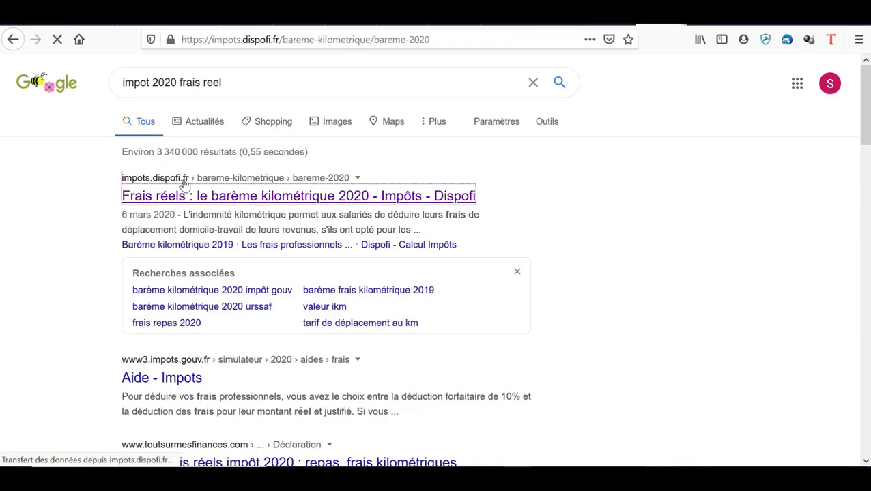
pyautogui.scroll(-15, 440, 334)
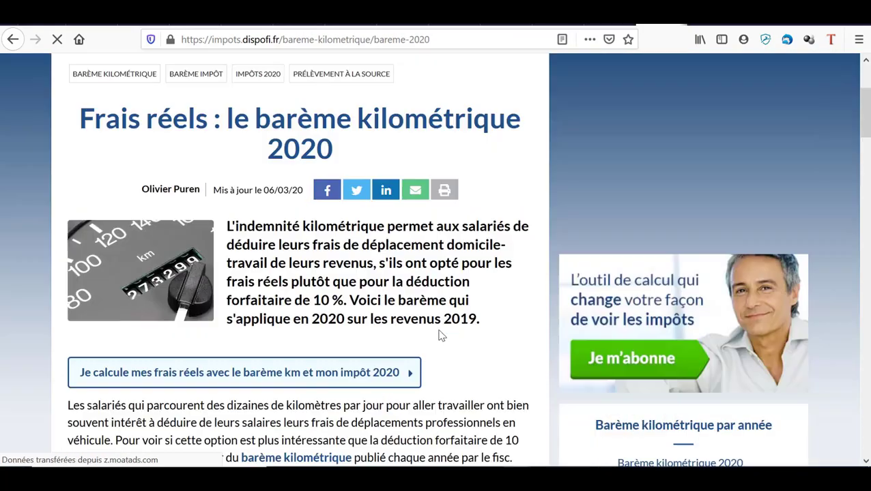
pyautogui.scroll(3, 438, 334)
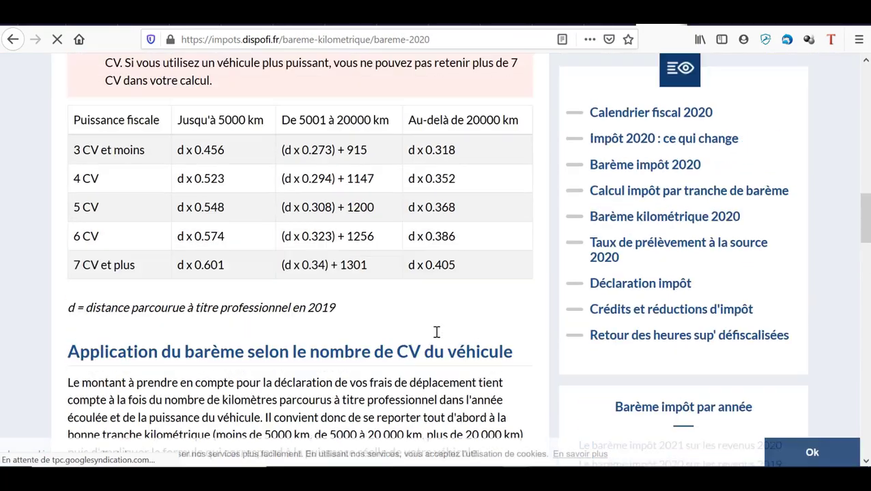
pyautogui.moveTo(244, 282); pyautogui.dragTo(72, 188)
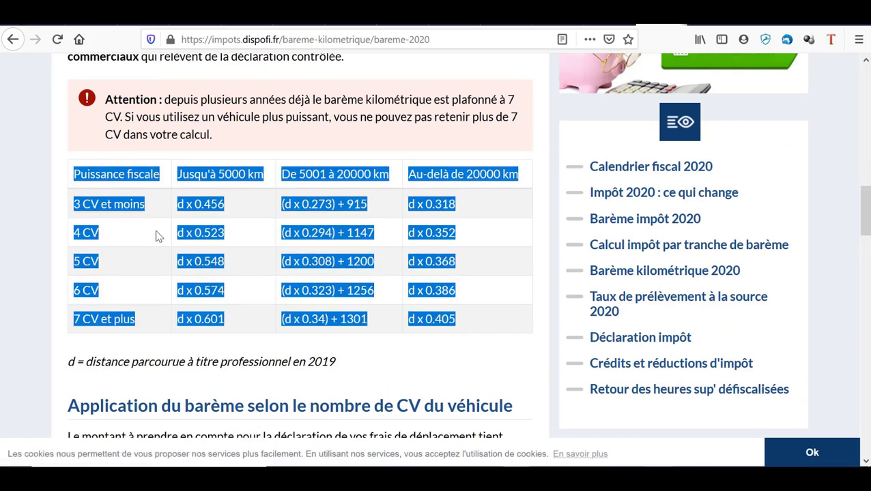
pyautogui.scroll(3, 218, 234)
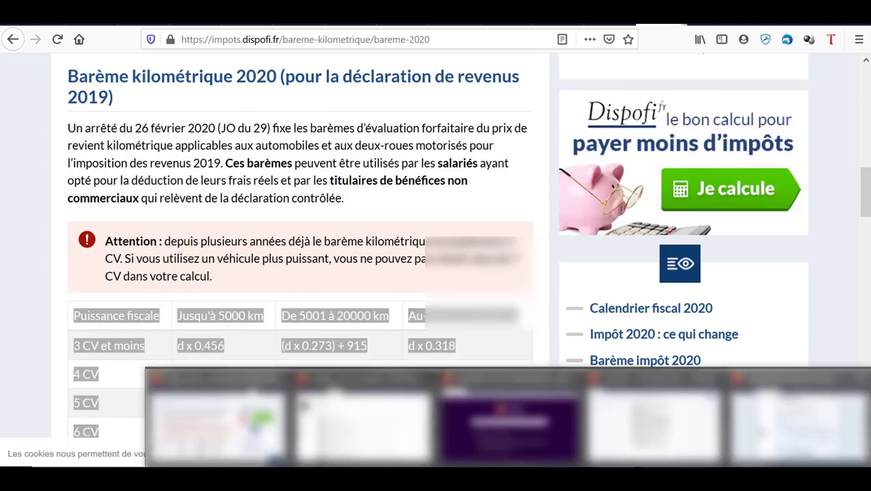
# - Switch back to the pre-filled declaration, open the actual-expenses option for 1AK, and review the declarant, days-worked and route lines in the detail text
pyautogui.click(652, 420)
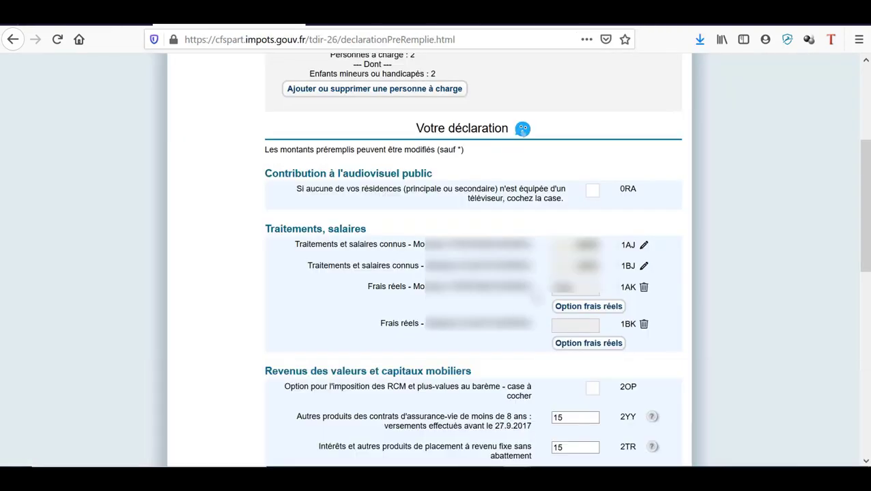
pyautogui.click(604, 307)
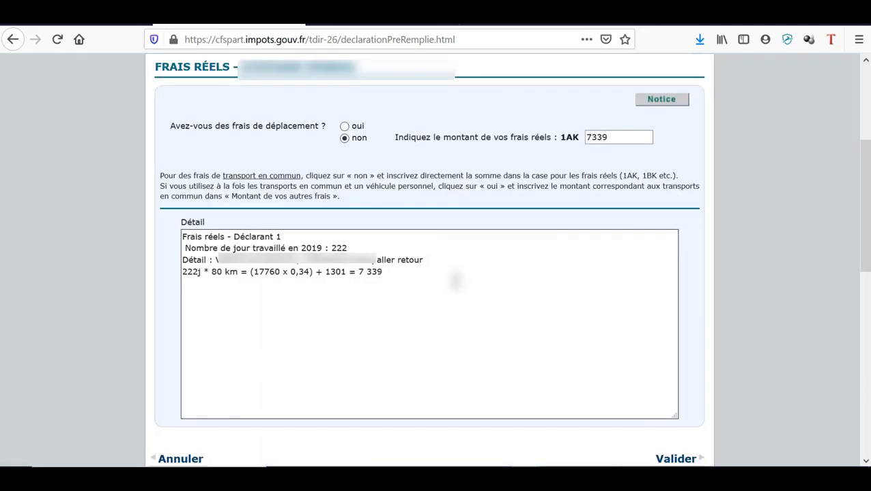
pyautogui.moveTo(401, 277); pyautogui.dragTo(157, 238)
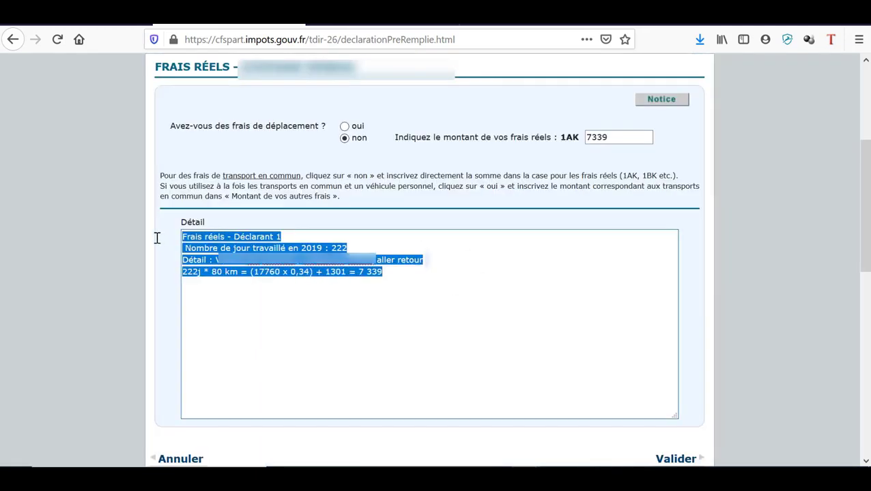
pyautogui.click(281, 237)
pyautogui.moveTo(281, 236); pyautogui.dragTo(243, 236)
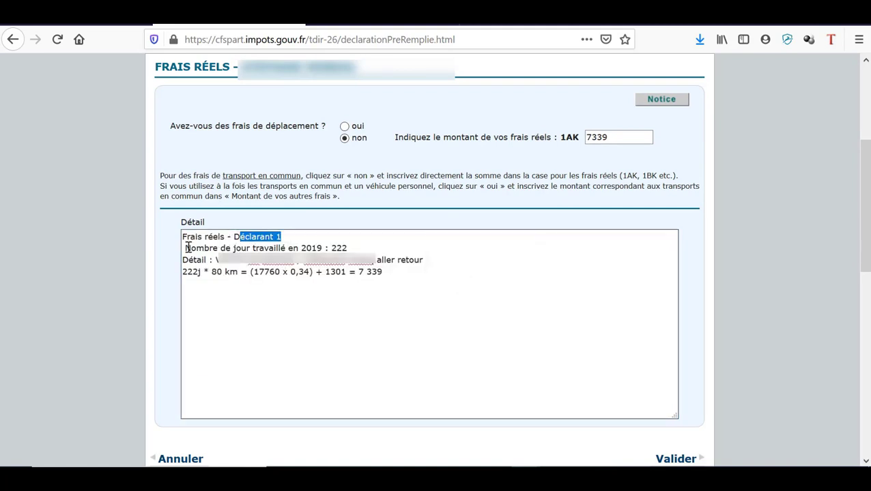
pyautogui.moveTo(185, 249); pyautogui.dragTo(349, 248)
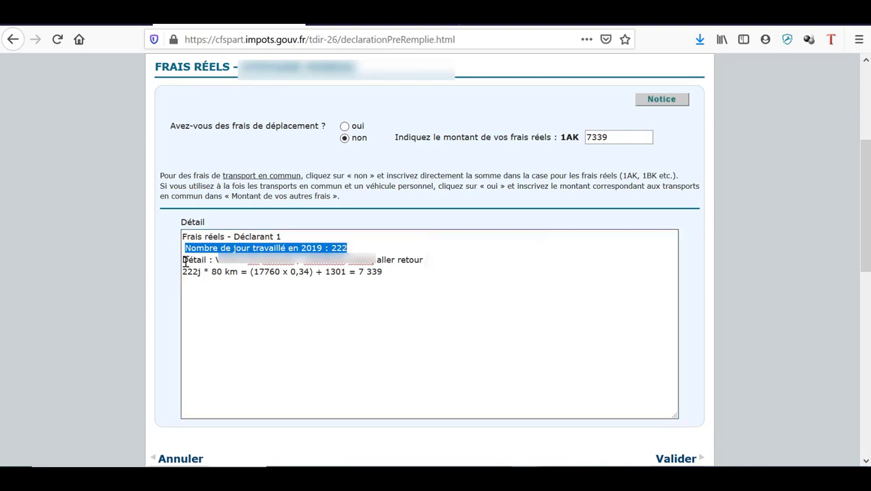
pyautogui.moveTo(185, 262); pyautogui.dragTo(307, 261)
pyautogui.click(306, 263)
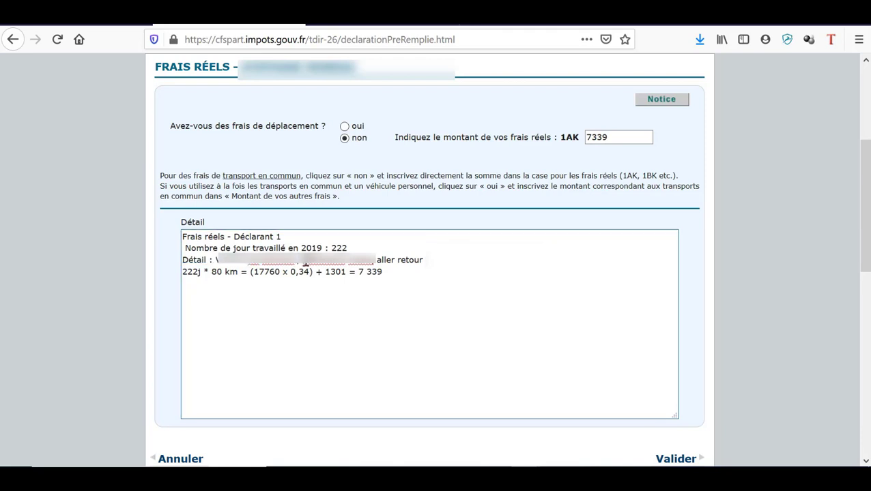
pyautogui.doubleClick(309, 263)
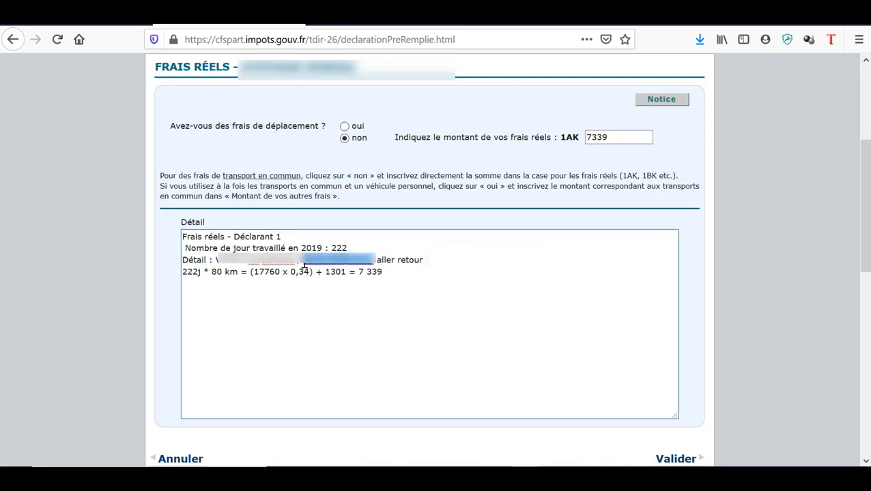
# - Check the days worked, daily kilometres and annual distance in the calculation line of the 1AK expense detail
pyautogui.moveTo(183, 271); pyautogui.dragTo(199, 271)
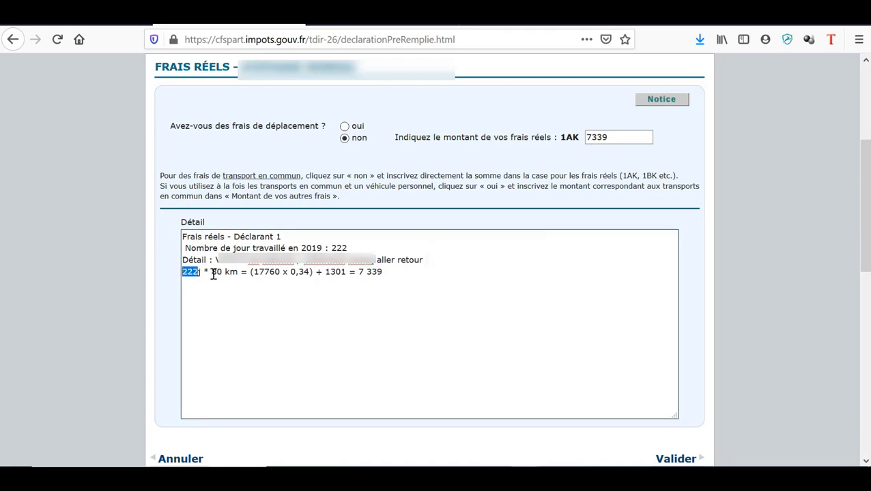
pyautogui.doubleClick(215, 273)
pyautogui.moveTo(217, 273); pyautogui.dragTo(238, 275)
pyautogui.click(252, 273)
pyautogui.moveTo(278, 272); pyautogui.dragTo(253, 271)
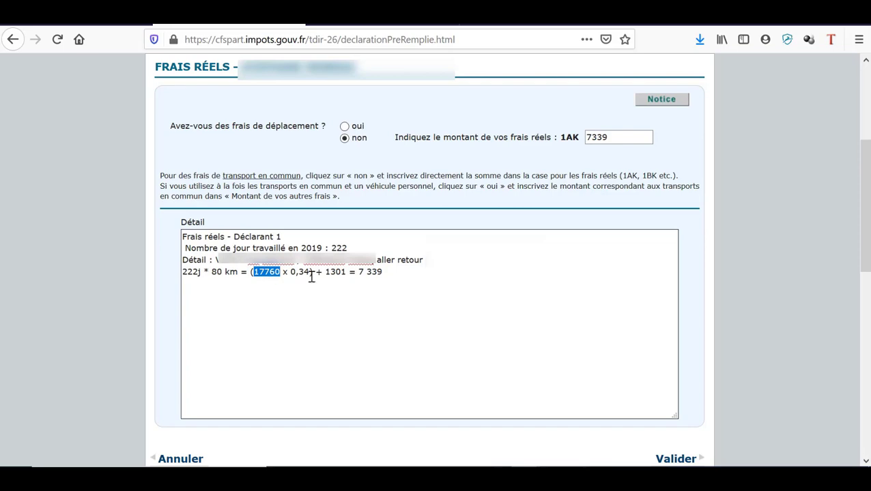
# - Compare the 1AK calculation with the "7 CV et plus" formula for 5001 to 20000 km on the Dispofi page, and check the resulting expense amount
pyautogui.hotkey('alt', 'Tab')
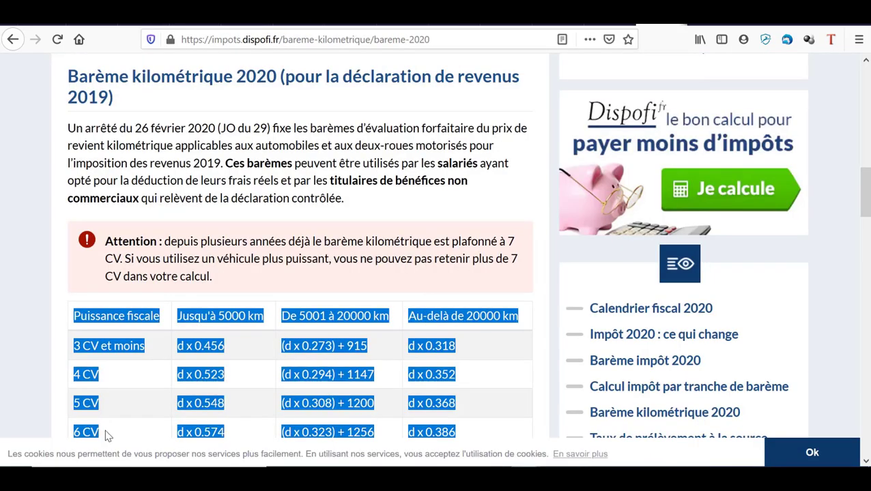
pyautogui.scroll(-2, 134, 343)
pyautogui.click(125, 392)
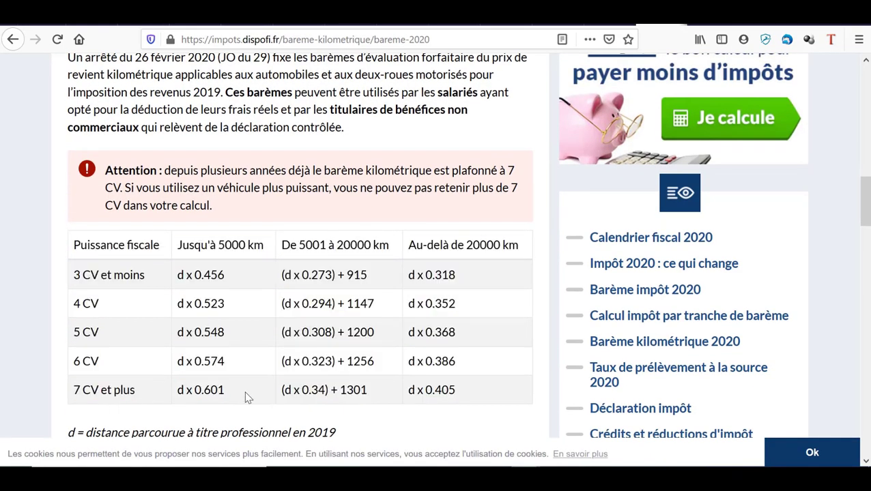
pyautogui.moveTo(328, 393); pyautogui.dragTo(289, 392)
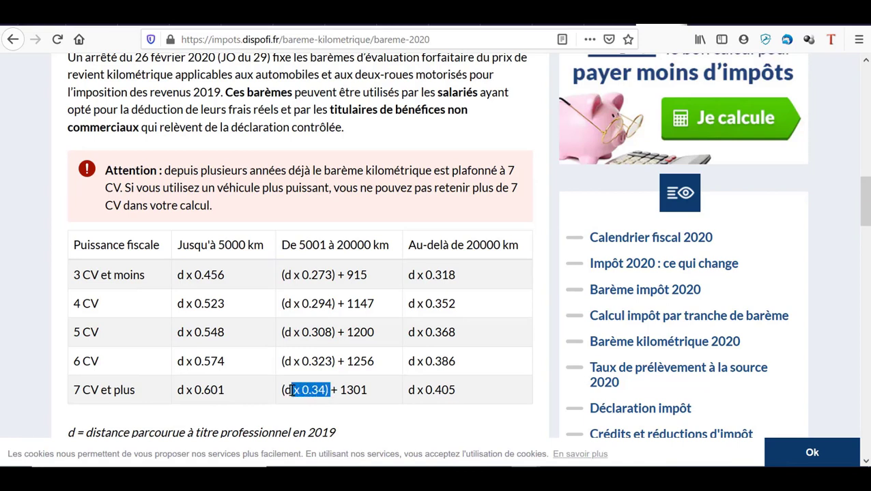
pyautogui.click(367, 394)
pyautogui.moveTo(367, 395); pyautogui.dragTo(336, 390)
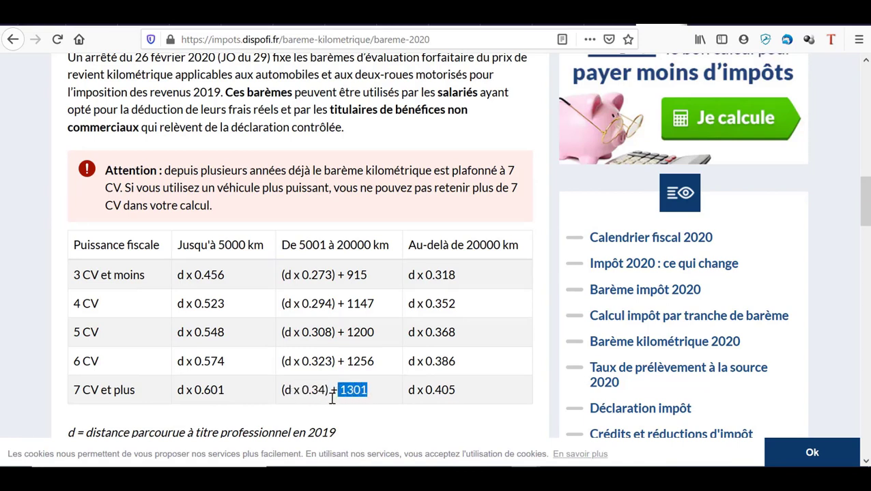
pyautogui.hotkey('alt', 'Tab')
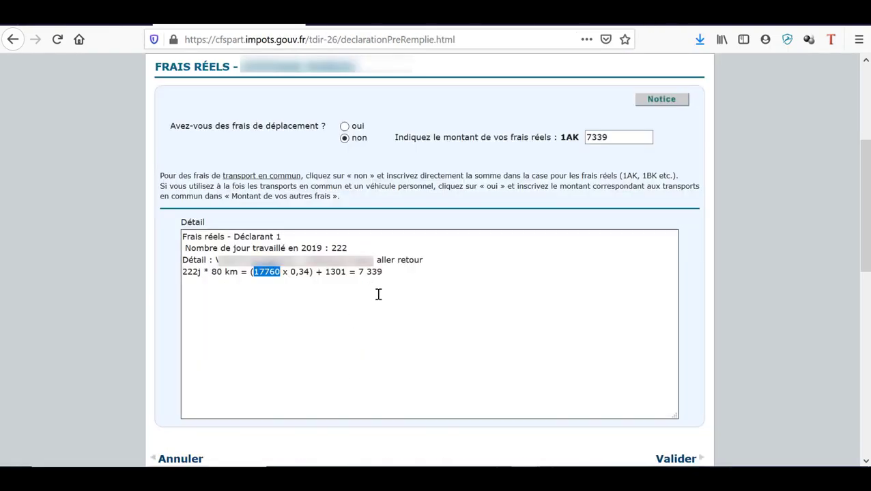
pyautogui.moveTo(398, 278); pyautogui.dragTo(358, 273)
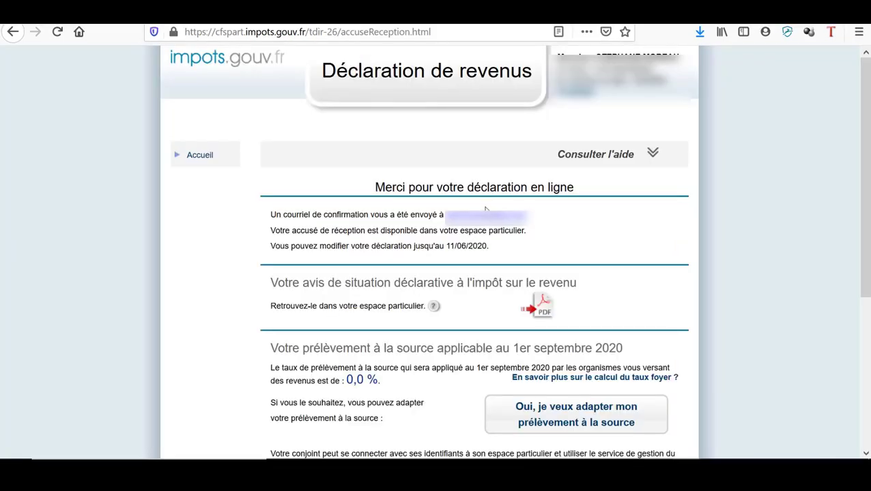
# - Review the online declaration's acknowledgement page, including the modification deadline, the tax notice PDF and the withholding-tax section
pyautogui.scroll(-2, 447, 202)
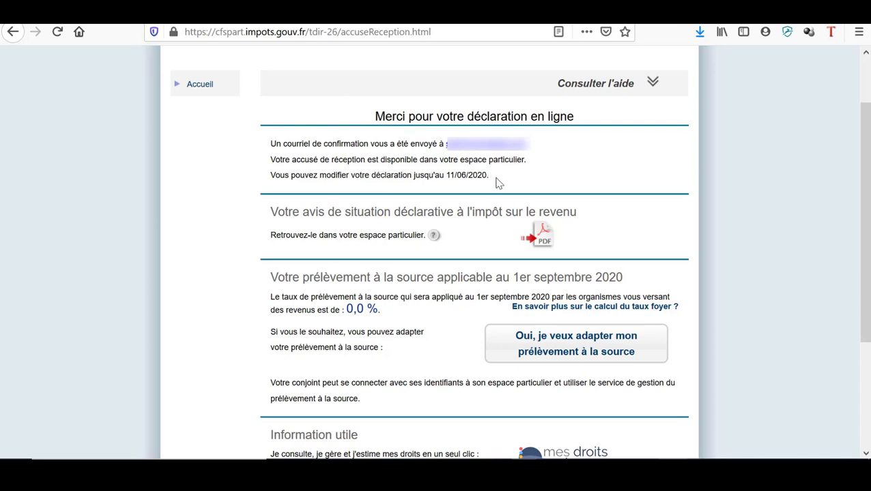
pyautogui.moveTo(498, 183); pyautogui.dragTo(263, 181)
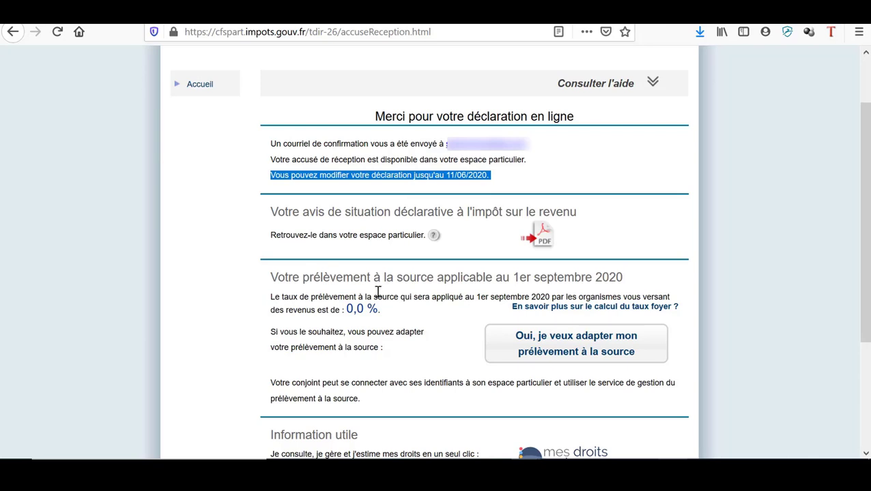
pyautogui.scroll(-2, 378, 292)
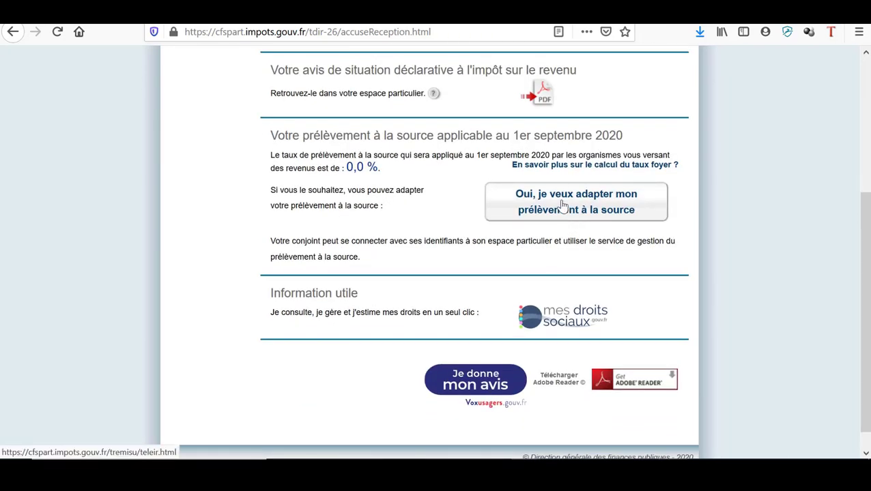
pyautogui.scroll(-1, 564, 207)
pyautogui.scroll(3, 521, 229)
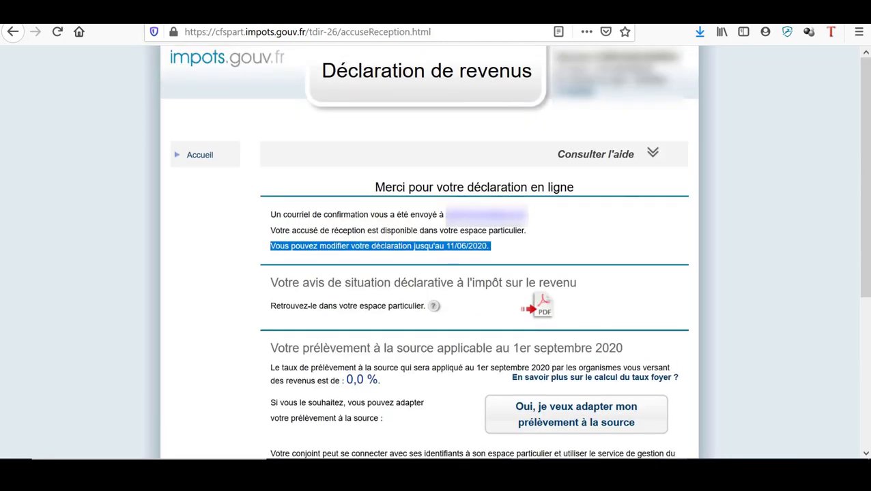